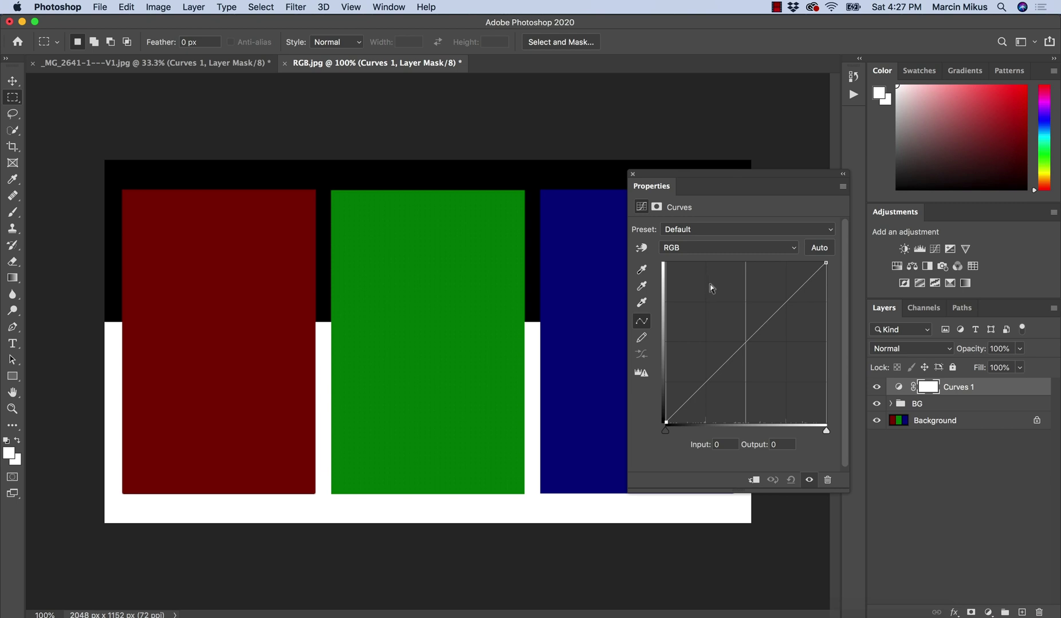
Look through the Red, Green and Blue channel curves of the Curves 1 adjustment, ending on the composite RGB curve.
{"action": "left_click", "coordinate": [690, 252]}
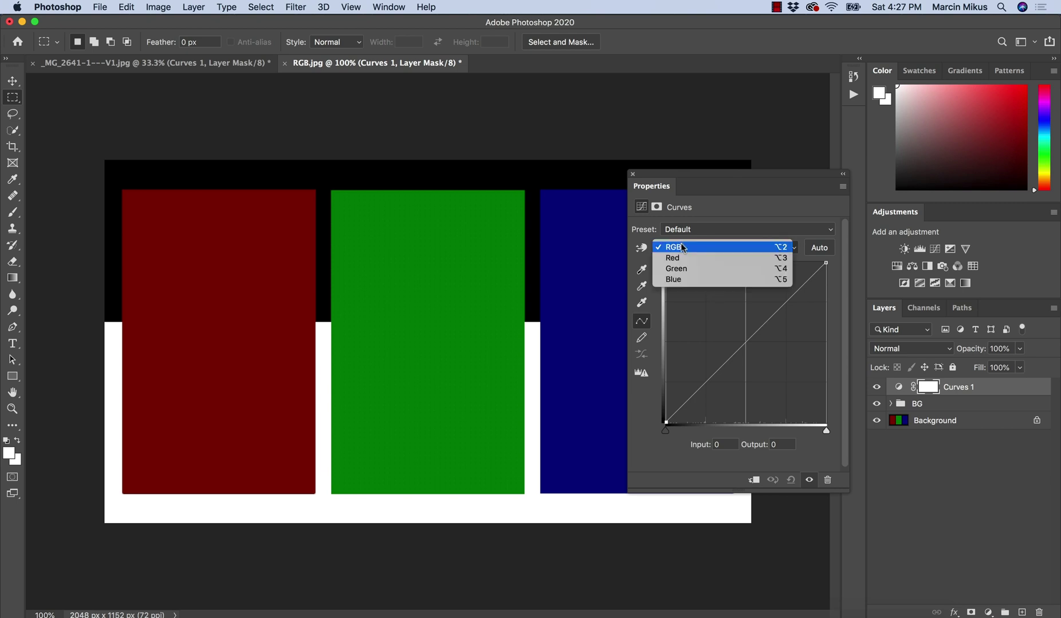
{"action": "left_click", "coordinate": [679, 258]}
{"action": "left_click", "coordinate": [680, 248]}
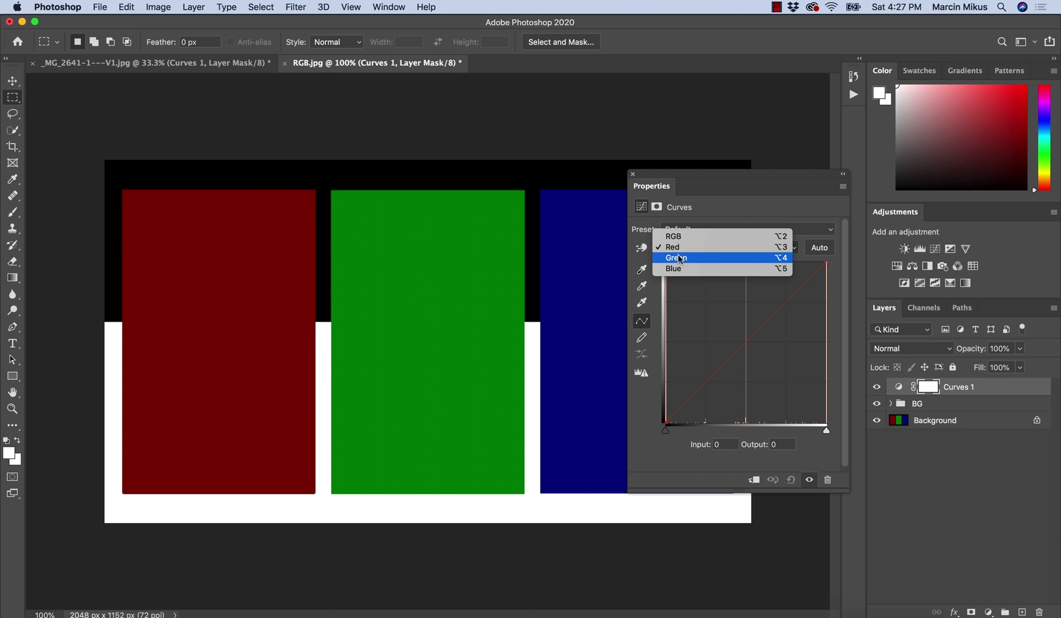
{"action": "left_click", "coordinate": [680, 258]}
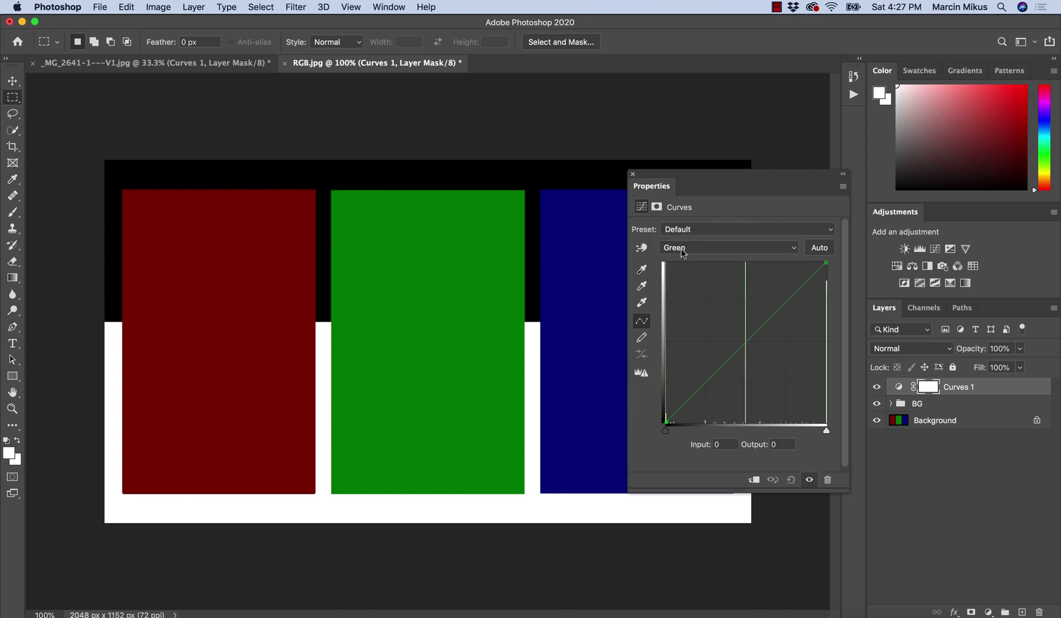
{"action": "left_click", "coordinate": [682, 248]}
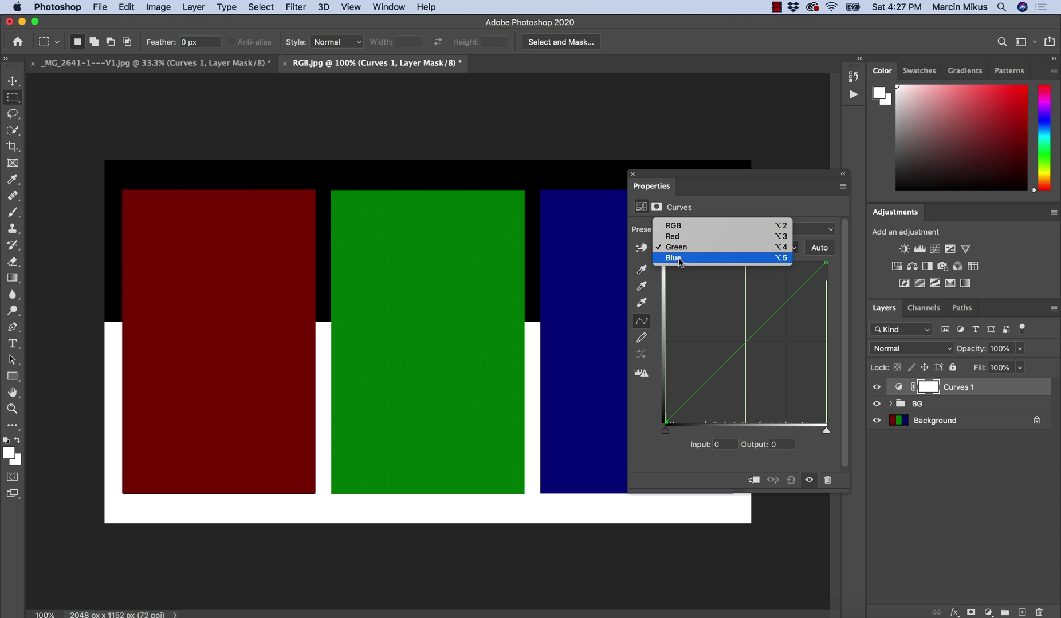
{"action": "left_click", "coordinate": [682, 259]}
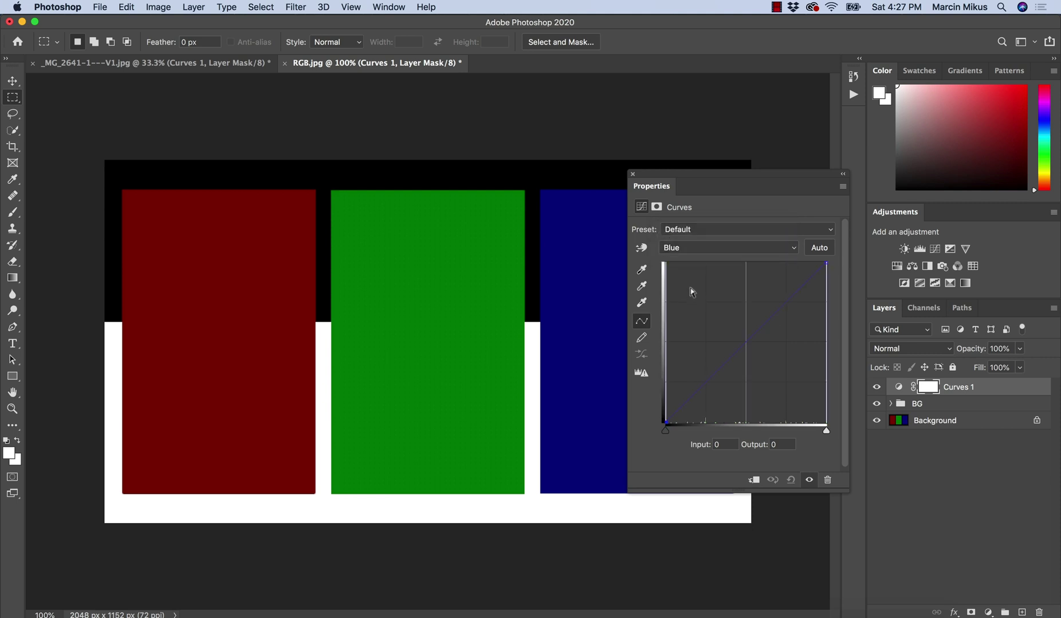
{"action": "left_click", "coordinate": [689, 252]}
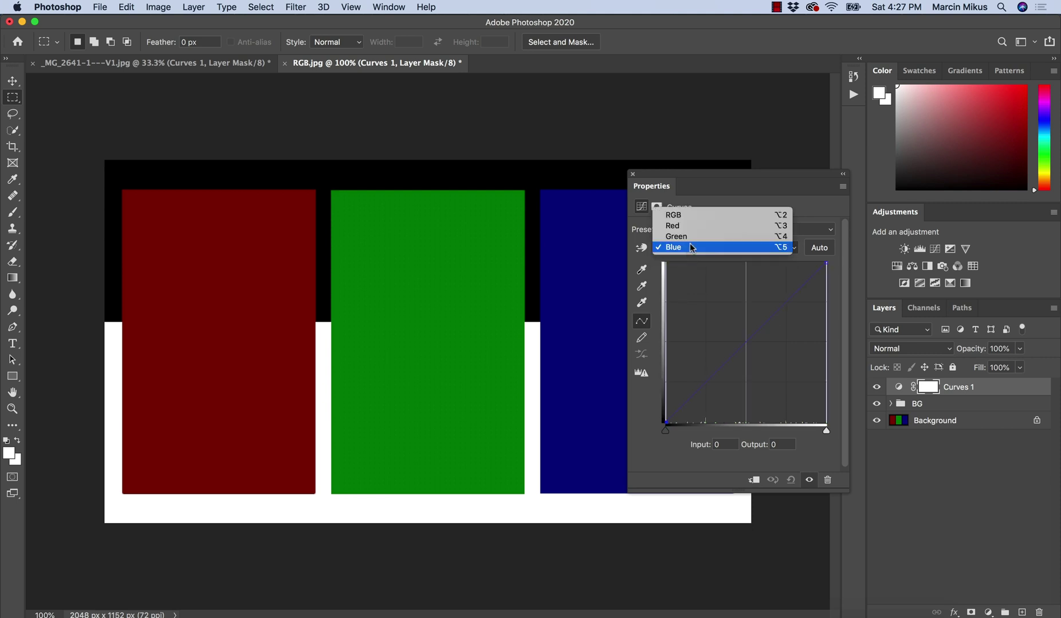
{"action": "left_click", "coordinate": [686, 214]}
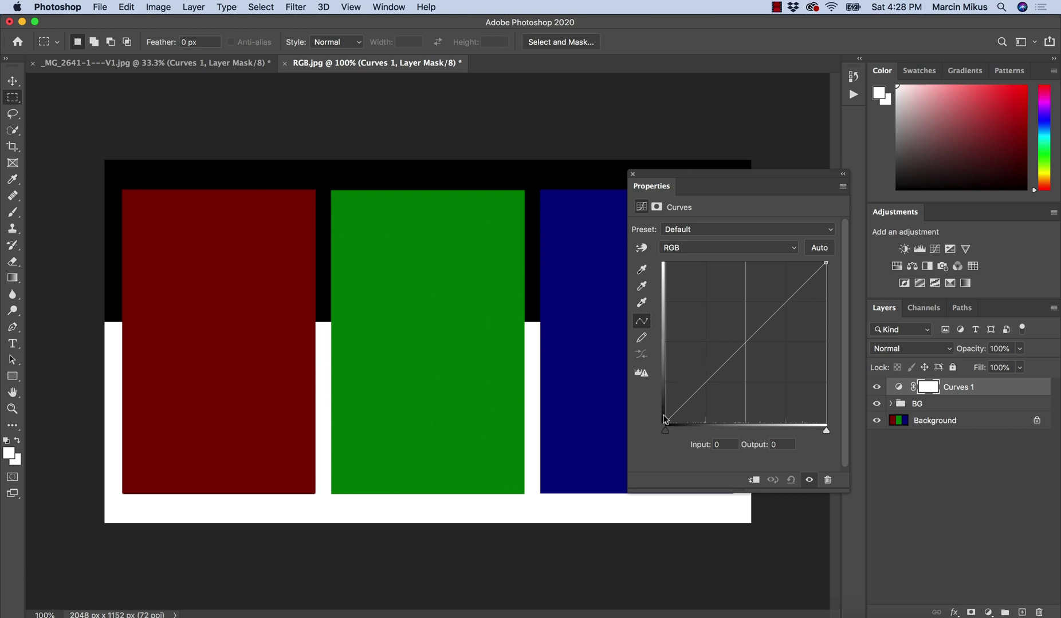
Test the RGB curve's black point at inputs 128 and 251 and at maximum output, returning it to input 0, output 0.
{"action": "mouse_move", "coordinate": [666, 422]}
{"action": "left_mouse_down"}
{"action": "mouse_move", "coordinate": [688, 422]}
{"action": "mouse_move", "coordinate": [664, 396]}
{"action": "mouse_move", "coordinate": [665, 422]}
{"action": "left_mouse_up"}
{"action": "mouse_move", "coordinate": [825, 263]}
{"action": "left_mouse_down"}
{"action": "mouse_move", "coordinate": [796, 263]}
{"action": "mouse_move", "coordinate": [825, 263]}
{"action": "mouse_move", "coordinate": [826, 326]}
{"action": "mouse_move", "coordinate": [825, 263]}
{"action": "left_mouse_up"}
{"action": "left_click_drag", "start_coordinate": [666, 422], "coordinate": [748, 457]}
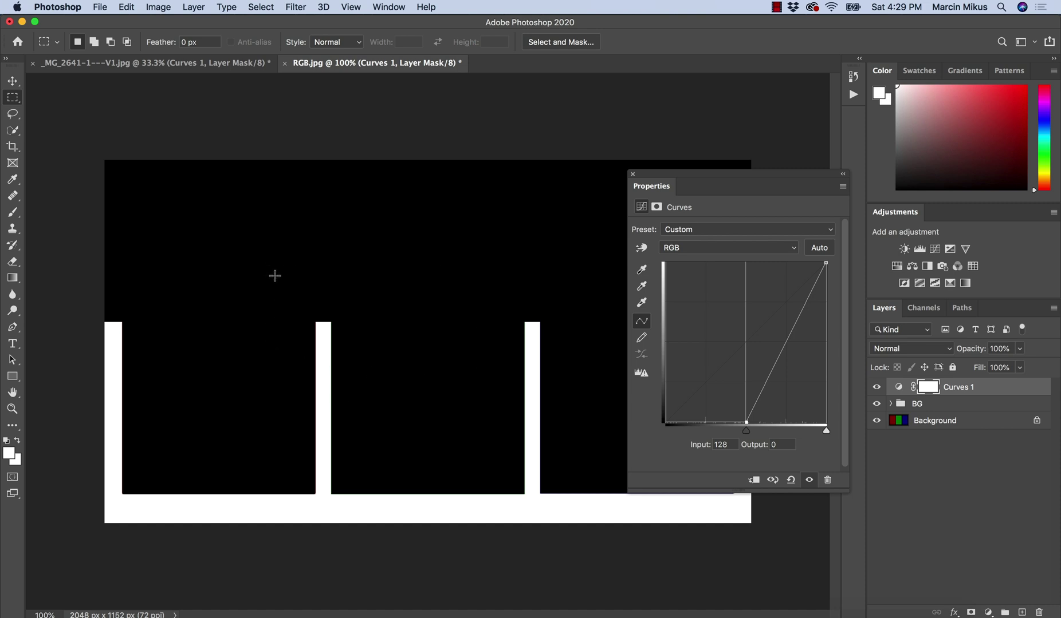
{"action": "left_click_drag", "start_coordinate": [746, 422], "coordinate": [826, 443]}
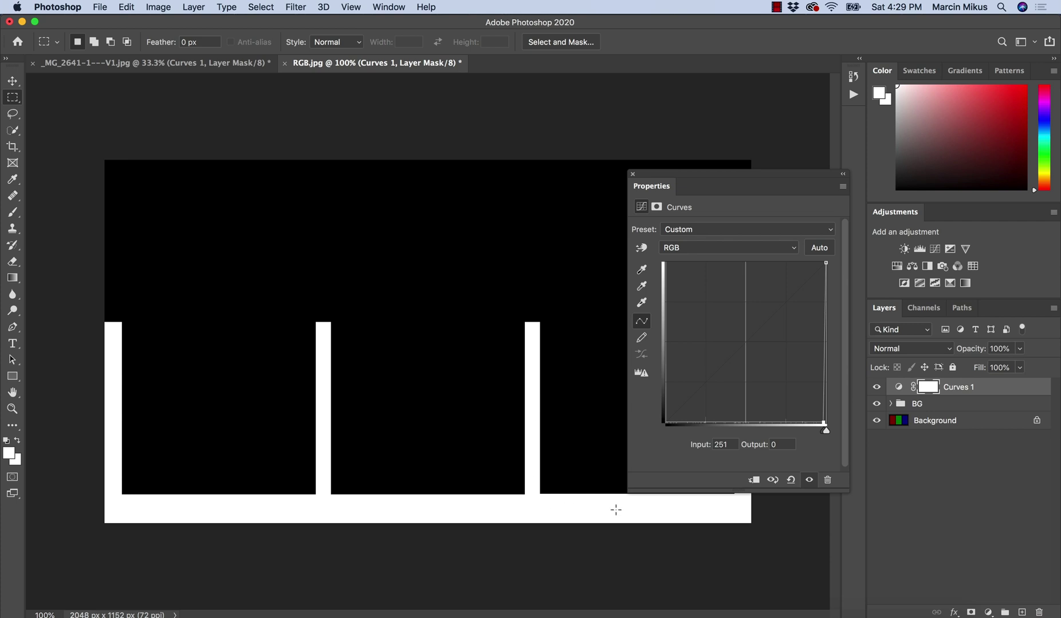
{"action": "left_click_drag", "start_coordinate": [822, 423], "coordinate": [651, 446]}
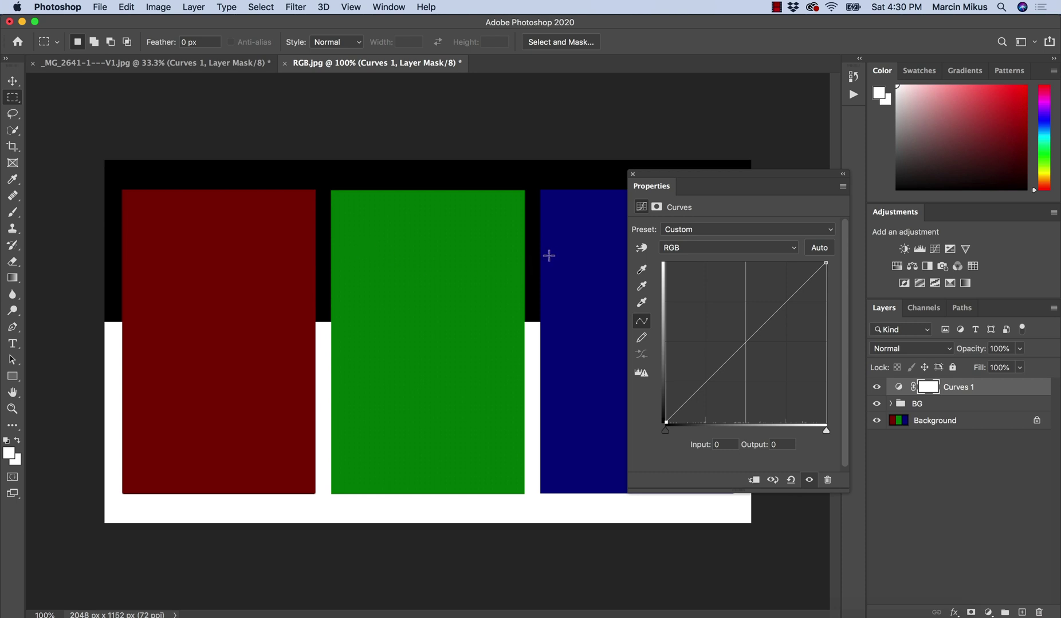
{"action": "left_click_drag", "start_coordinate": [665, 422], "coordinate": [611, 263]}
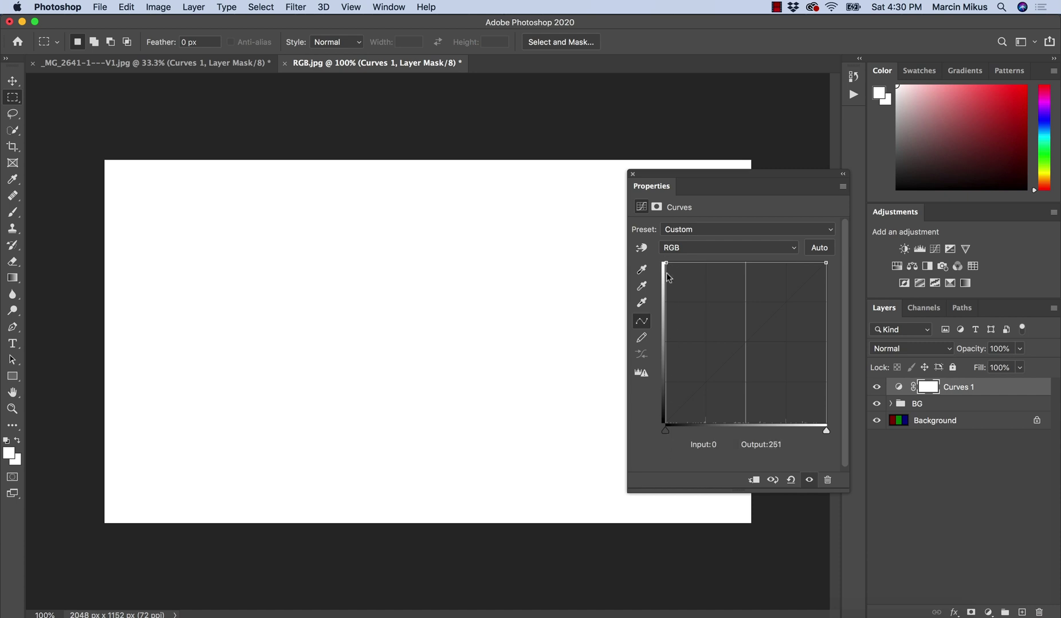
{"action": "left_click_drag", "start_coordinate": [665, 263], "coordinate": [642, 439]}
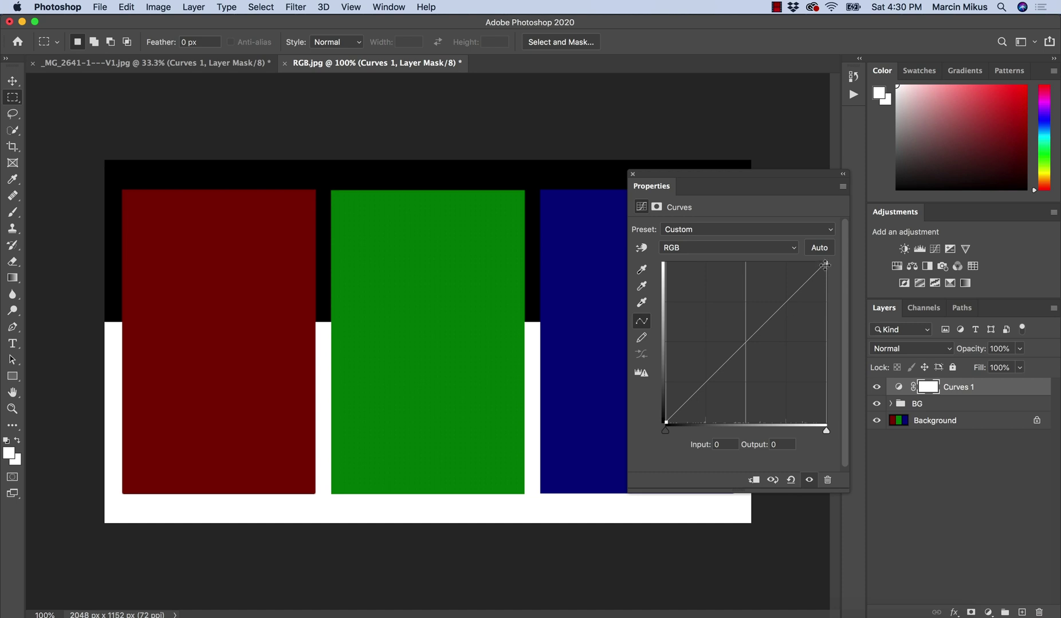
Test the RGB curve's white point at inputs 217 and 4, and restore it to input 255.
{"action": "left_click_drag", "start_coordinate": [825, 263], "coordinate": [802, 263]}
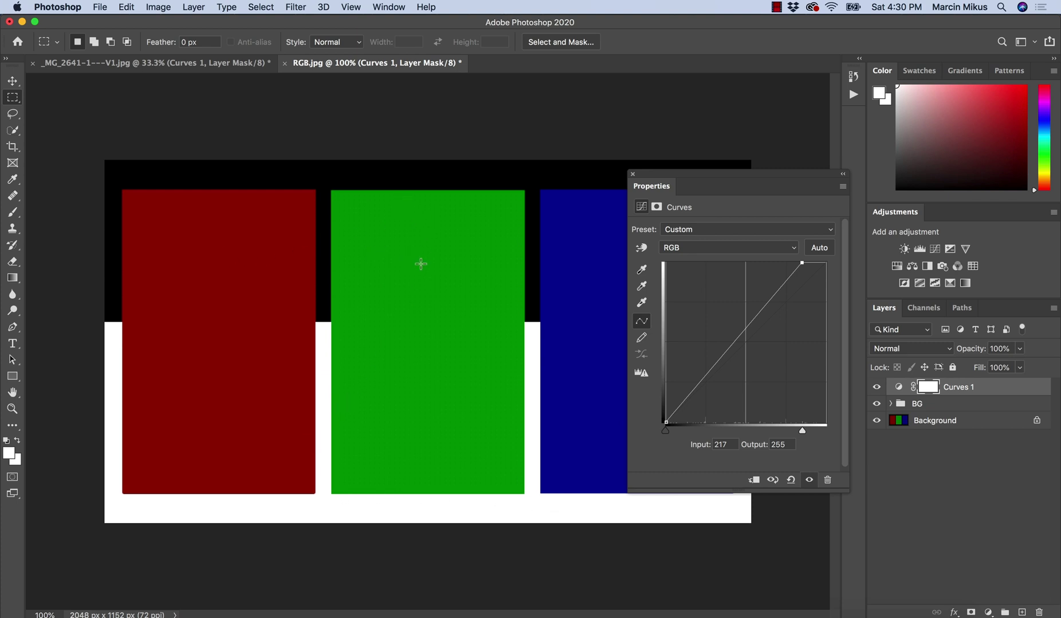
{"action": "left_click_drag", "start_coordinate": [802, 262], "coordinate": [661, 220]}
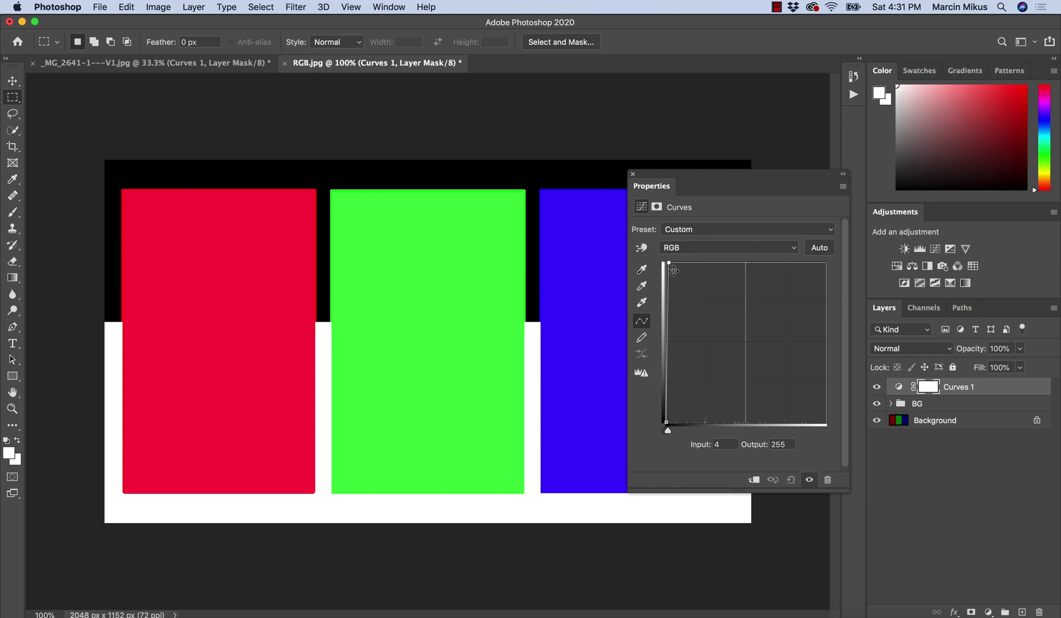
{"action": "left_click_drag", "start_coordinate": [668, 263], "coordinate": [825, 262]}
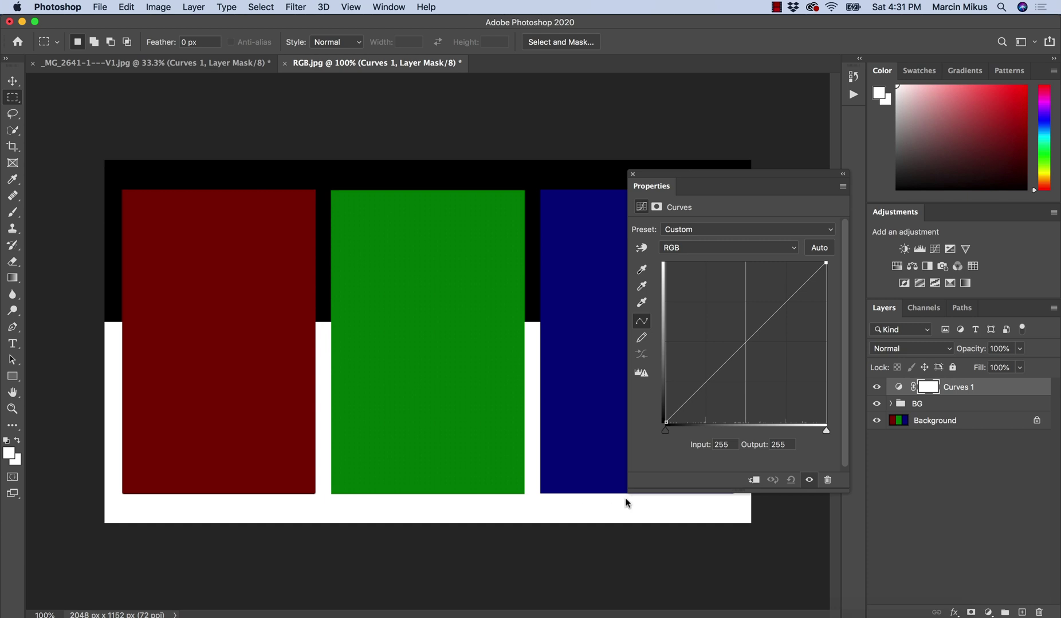
{"action": "mouse_move", "coordinate": [825, 263]}
{"action": "left_mouse_down"}
{"action": "mouse_move", "coordinate": [826, 430]}
{"action": "mouse_move", "coordinate": [826, 263]}
{"action": "left_mouse_up"}
{"action": "mouse_move", "coordinate": [665, 419]}
{"action": "left_mouse_down"}
{"action": "mouse_move", "coordinate": [768, 422]}
{"action": "mouse_move", "coordinate": [666, 422]}
{"action": "left_mouse_up"}
Shift the Red channel curve's black point to input 137, keeping its output at 0.
{"action": "left_click", "coordinate": [682, 252]}
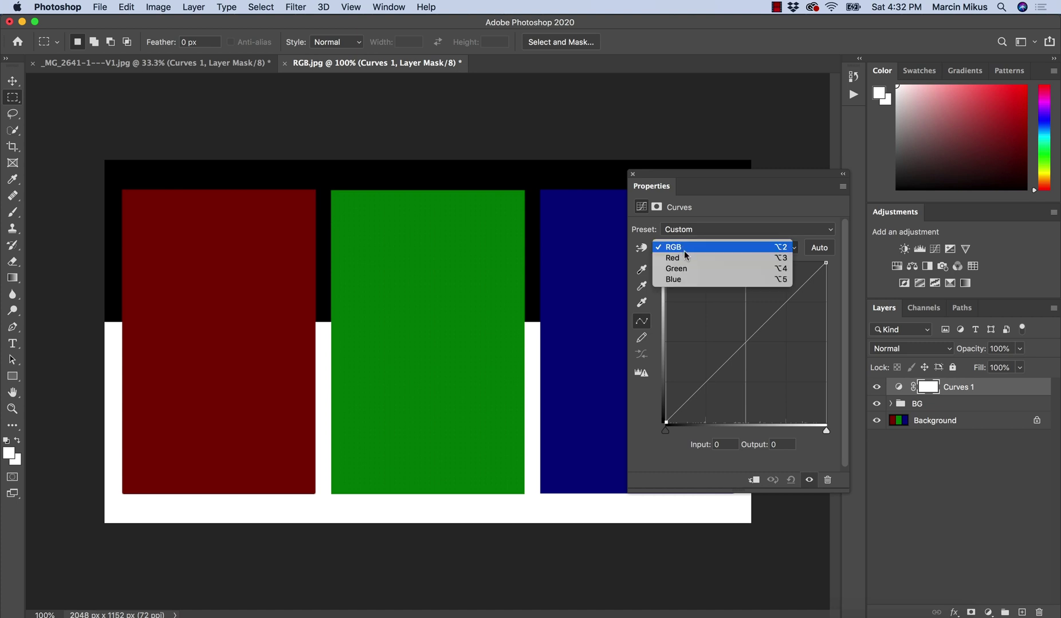
{"action": "left_click", "coordinate": [684, 257]}
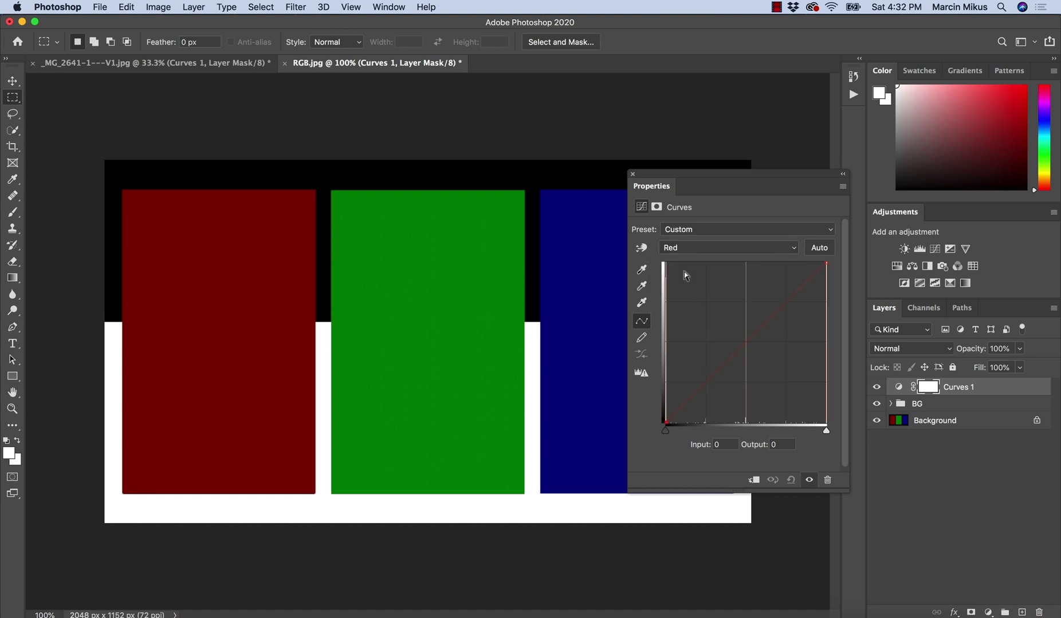
{"action": "left_click_drag", "start_coordinate": [665, 422], "coordinate": [750, 431]}
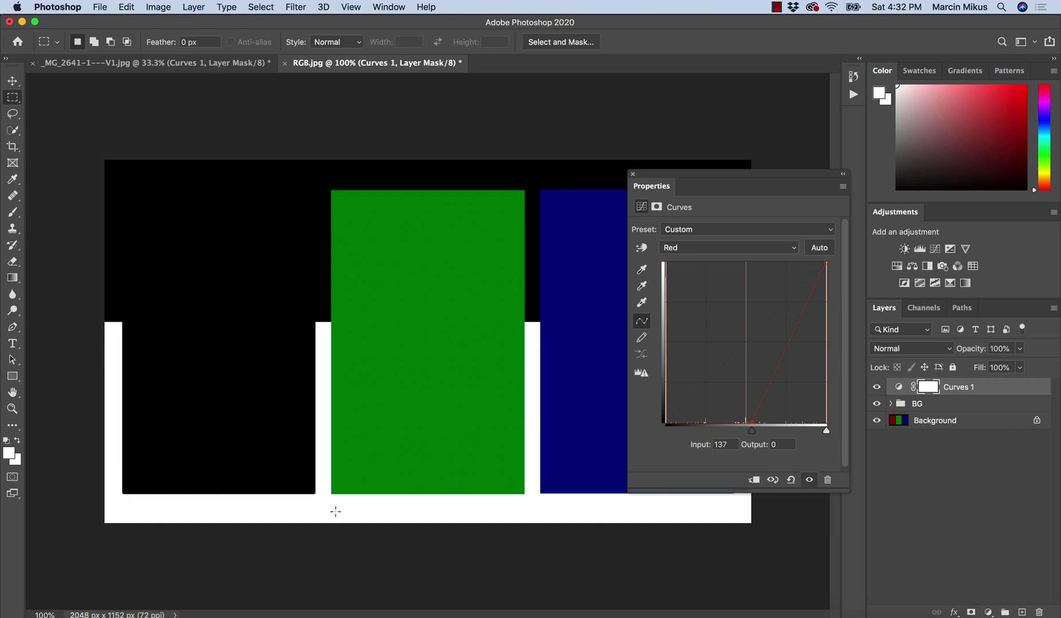
View the Green and Blue channel curves, and return the Red curve's black point to input 0.
{"action": "left_click", "coordinate": [672, 250]}
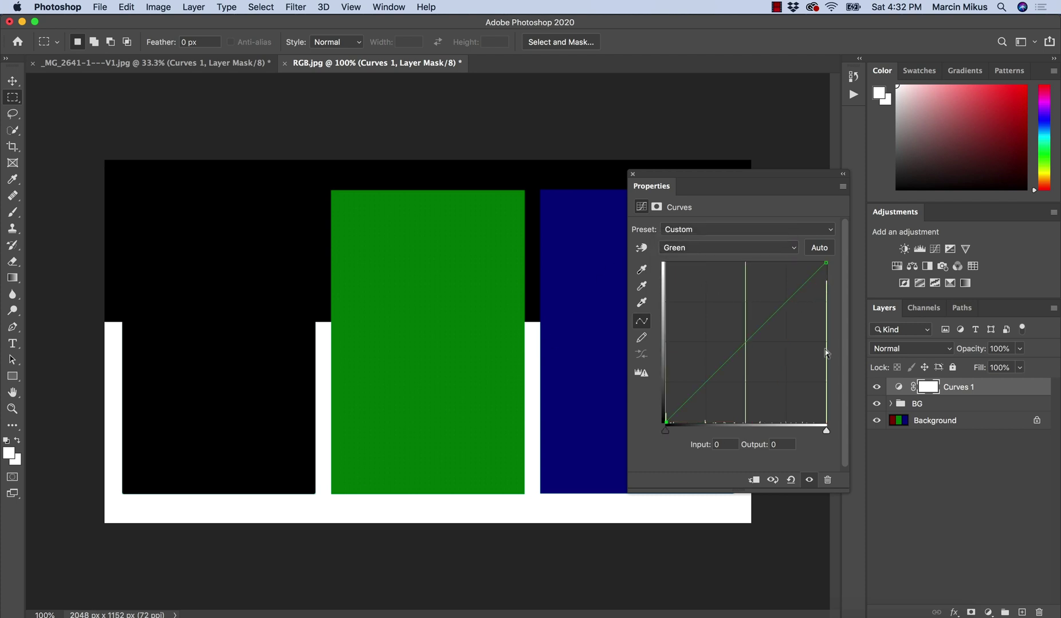
{"action": "left_click", "coordinate": [715, 246]}
{"action": "left_click", "coordinate": [705, 259]}
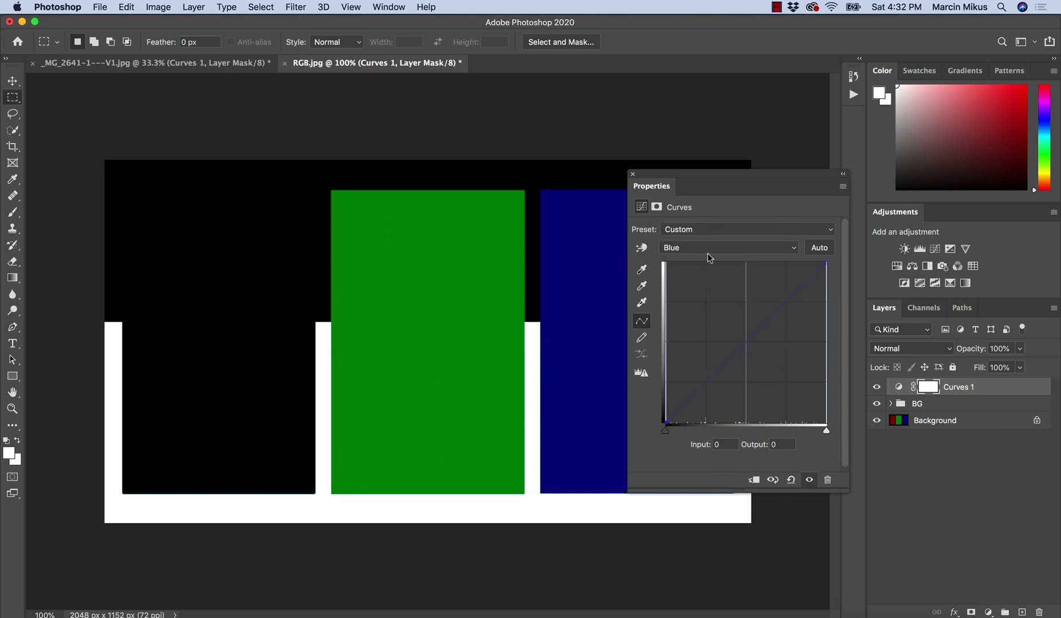
{"action": "left_click", "coordinate": [705, 249]}
{"action": "left_click", "coordinate": [687, 227]}
{"action": "left_click_drag", "start_coordinate": [751, 430], "coordinate": [665, 431]}
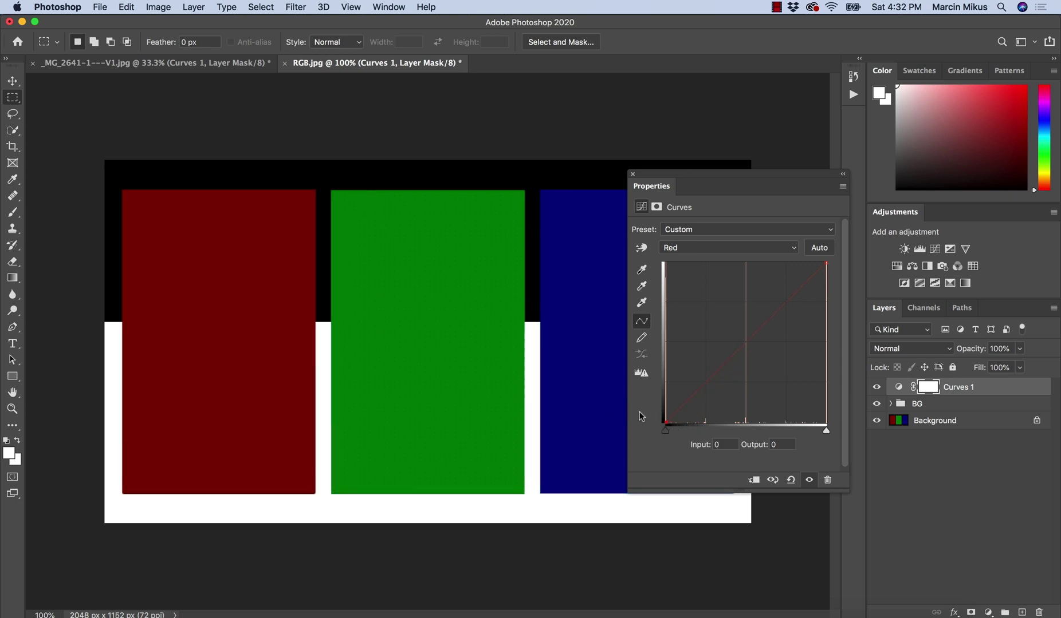
Test the Red curve's black point at outputs 89 and 255, and return it to output 0.
{"action": "left_click_drag", "start_coordinate": [659, 421], "coordinate": [658, 365]}
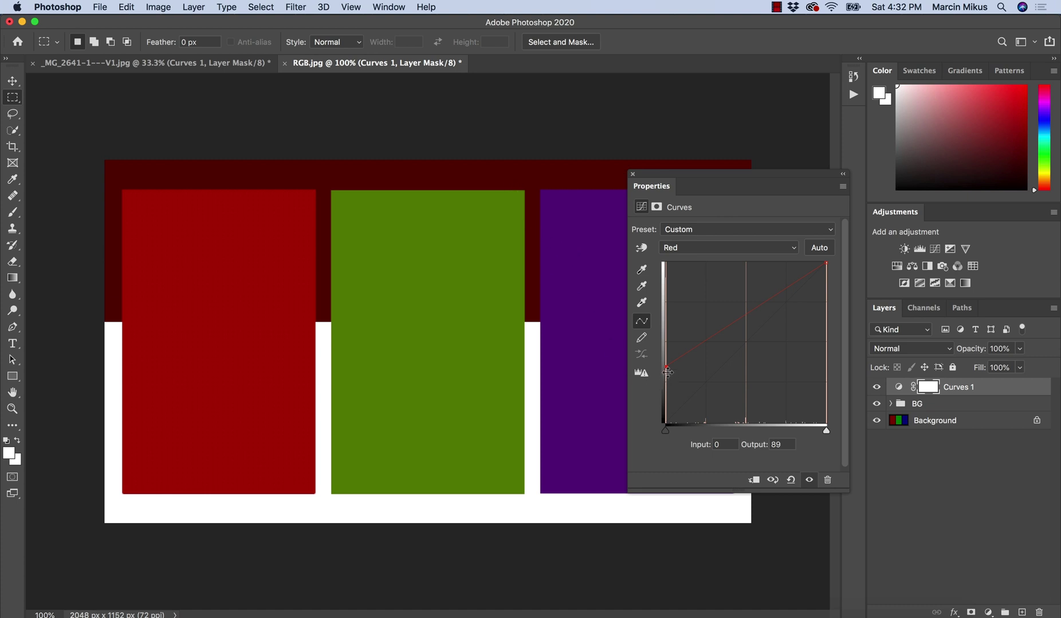
{"action": "left_click_drag", "start_coordinate": [666, 367], "coordinate": [637, 249]}
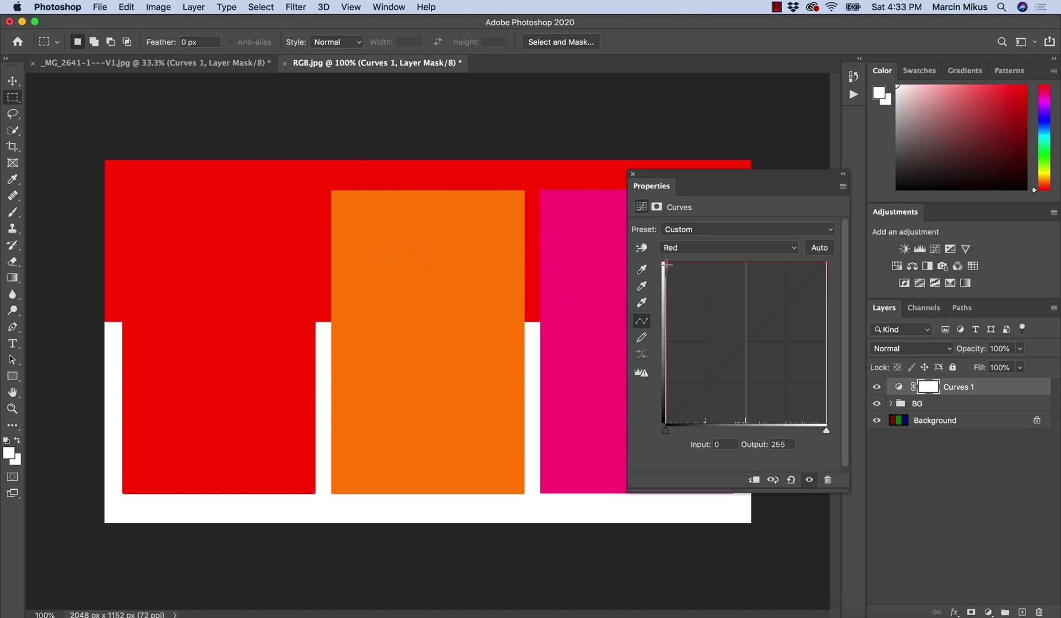
{"action": "left_click_drag", "start_coordinate": [665, 263], "coordinate": [648, 422]}
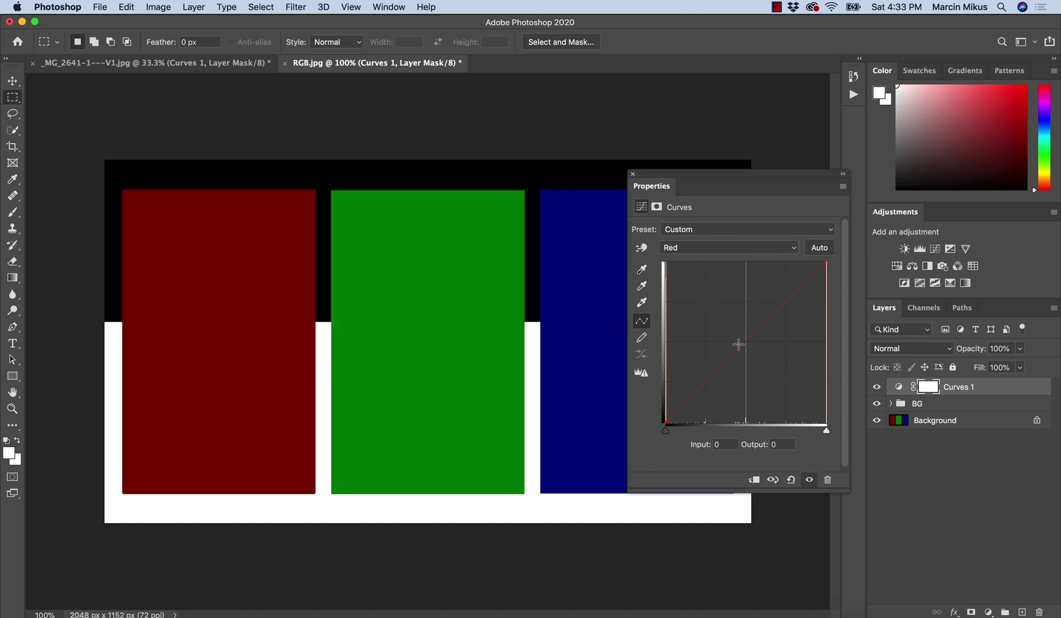
Test the Red curve's white point at inputs 4, 210 and 126, ending at input 4 with output 255.
{"action": "left_click", "coordinate": [825, 265]}
{"action": "left_click_drag", "start_coordinate": [824, 266], "coordinate": [658, 205]}
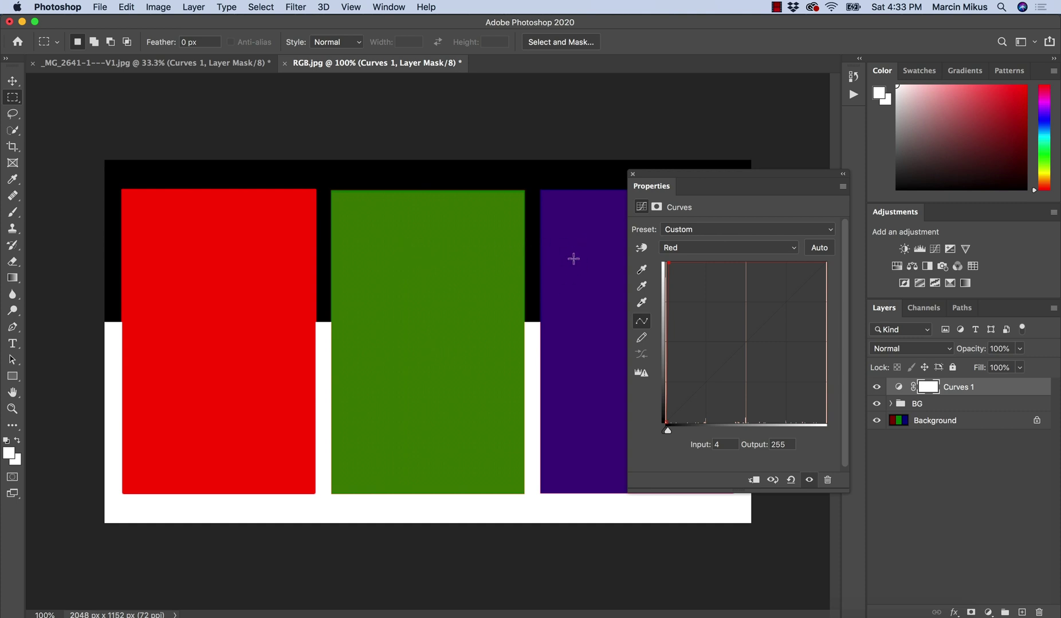
{"action": "left_click_drag", "start_coordinate": [667, 264], "coordinate": [797, 221]}
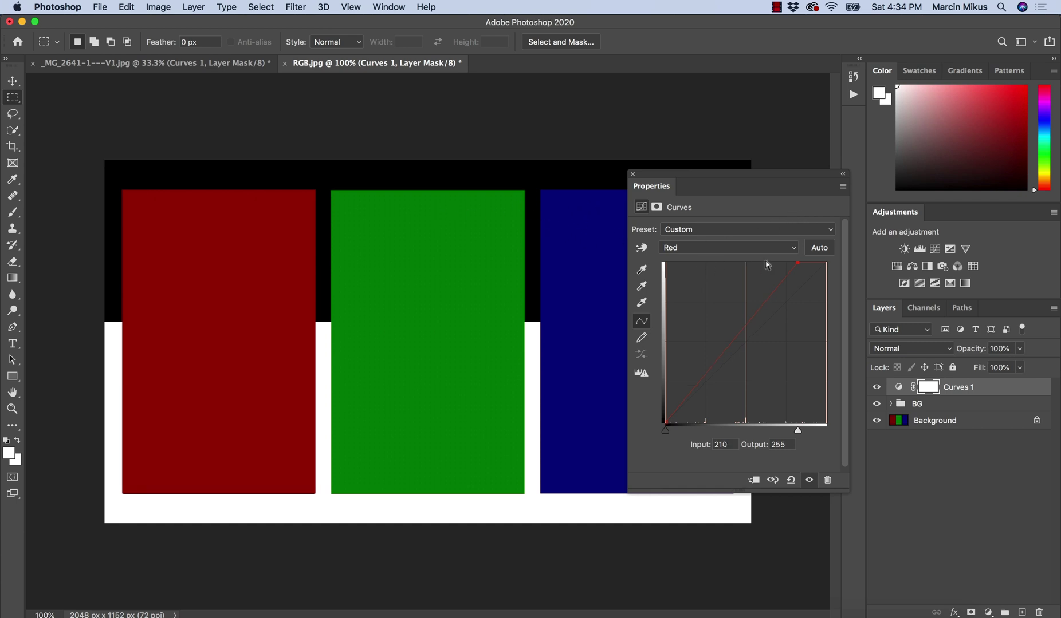
{"action": "left_click_drag", "start_coordinate": [797, 265], "coordinate": [744, 252]}
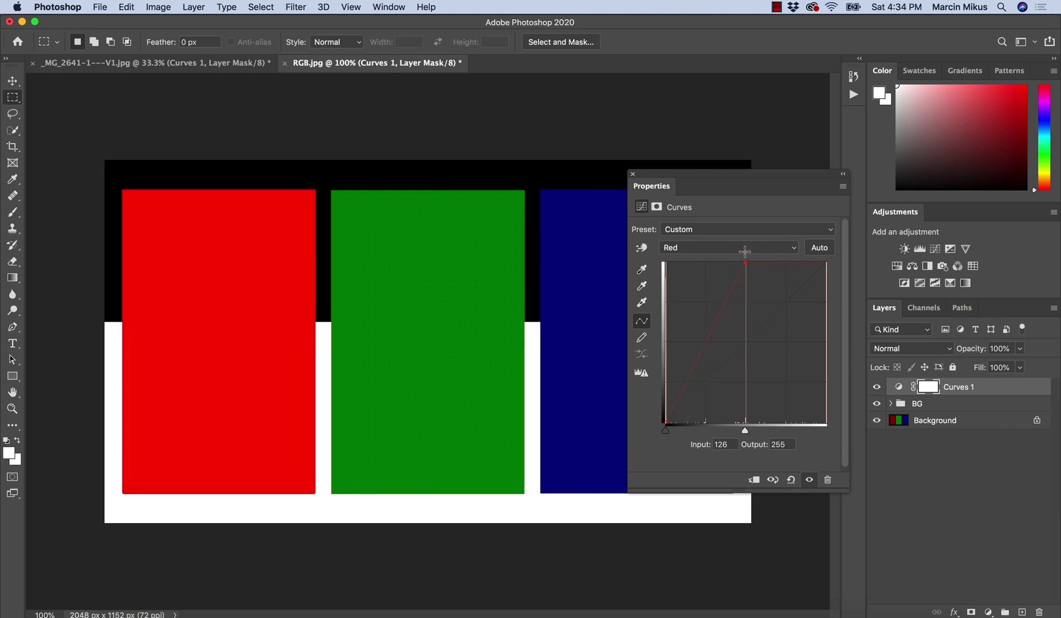
{"action": "left_click_drag", "start_coordinate": [744, 252], "coordinate": [653, 240]}
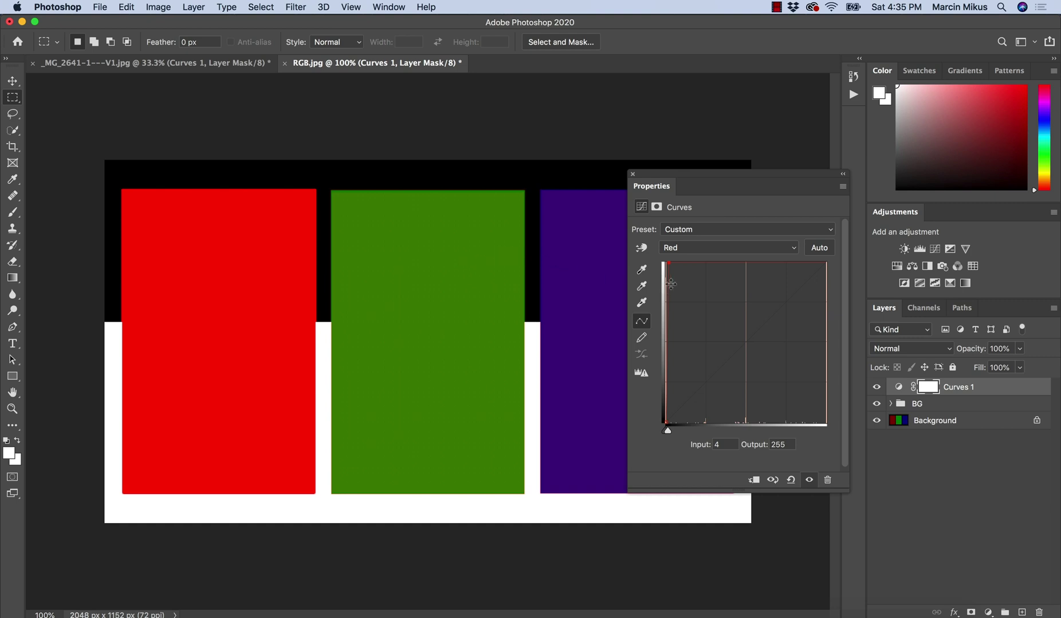
Lower the Red curve's white point to output 24 and to its minimum at input 255, and restore it to output 255.
{"action": "left_click_drag", "start_coordinate": [672, 265], "coordinate": [852, 409]}
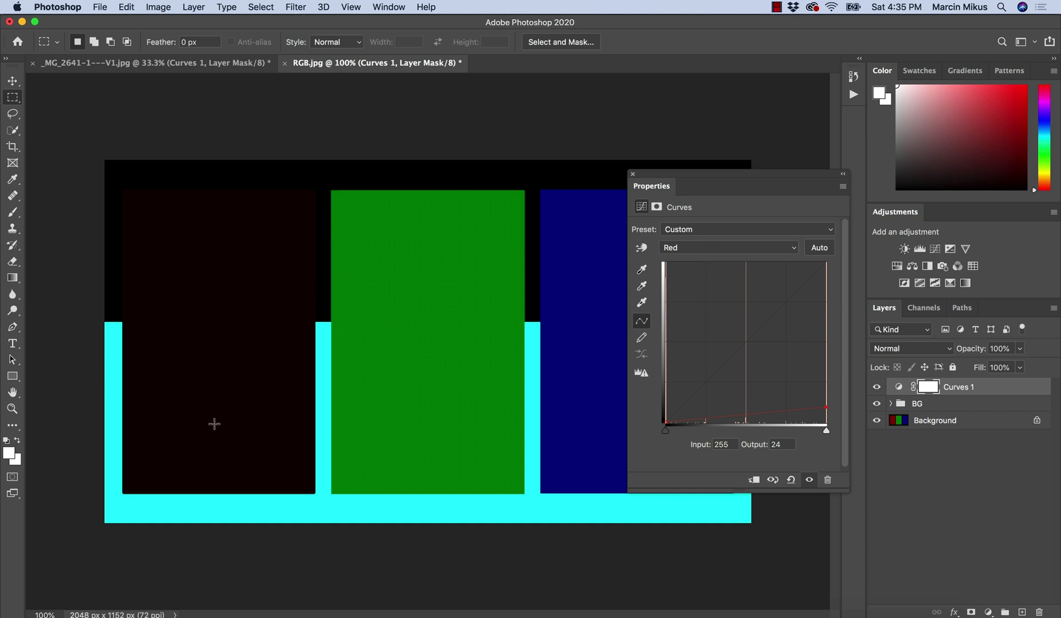
{"action": "left_click_drag", "start_coordinate": [825, 408], "coordinate": [828, 434]}
{"action": "left_click_drag", "start_coordinate": [826, 423], "coordinate": [837, 262]}
On the Green channel curve, test the black point at output 32 and at maximum output, and return it to 0.
{"action": "left_click", "coordinate": [712, 247]}
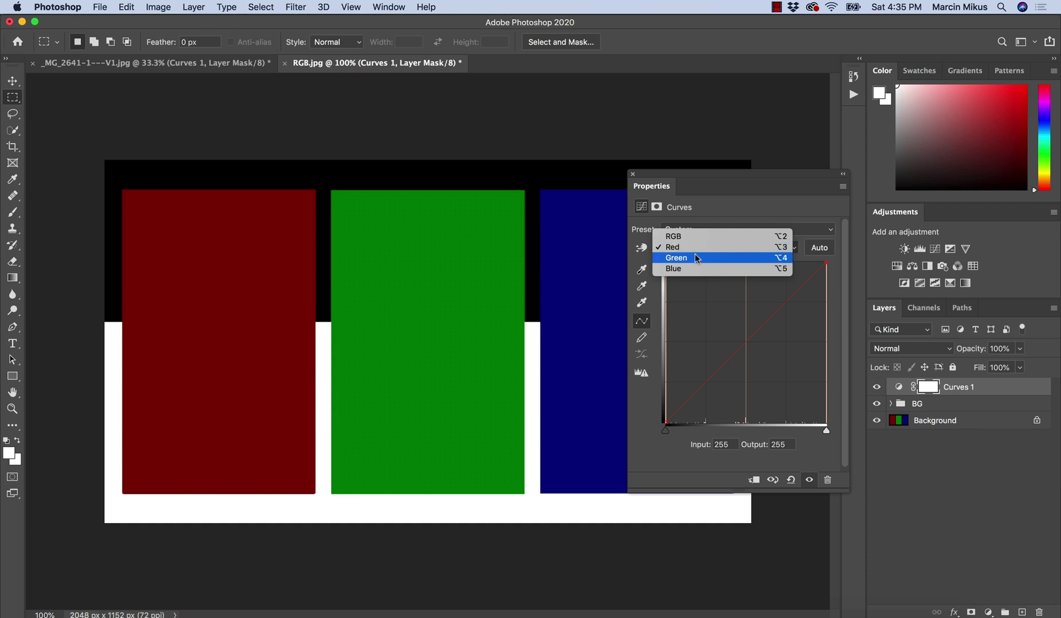
{"action": "left_click", "coordinate": [695, 258]}
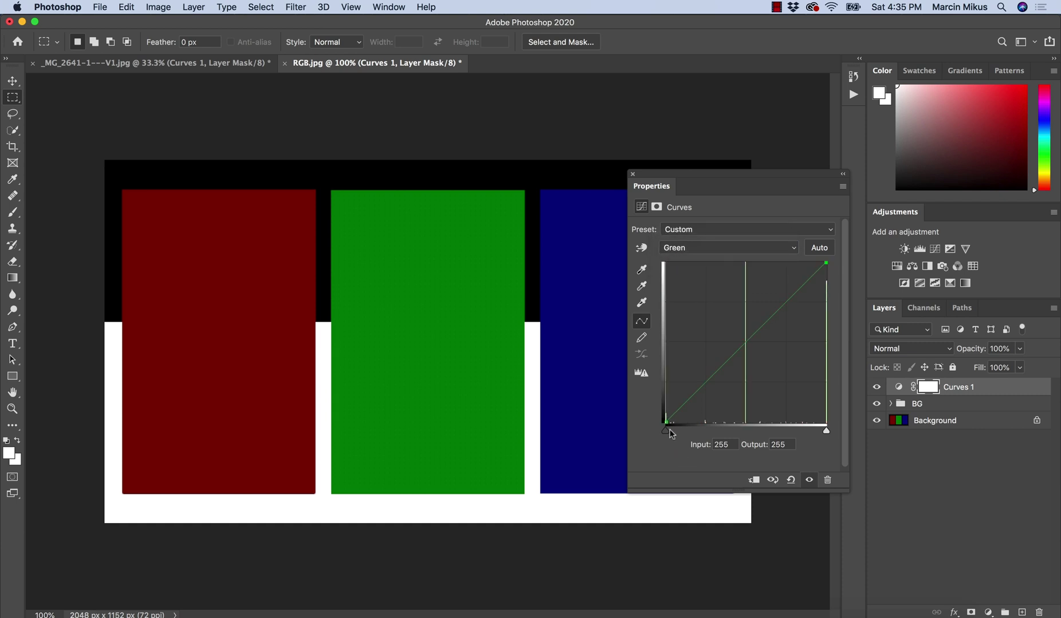
{"action": "left_click_drag", "start_coordinate": [666, 430], "coordinate": [644, 403]}
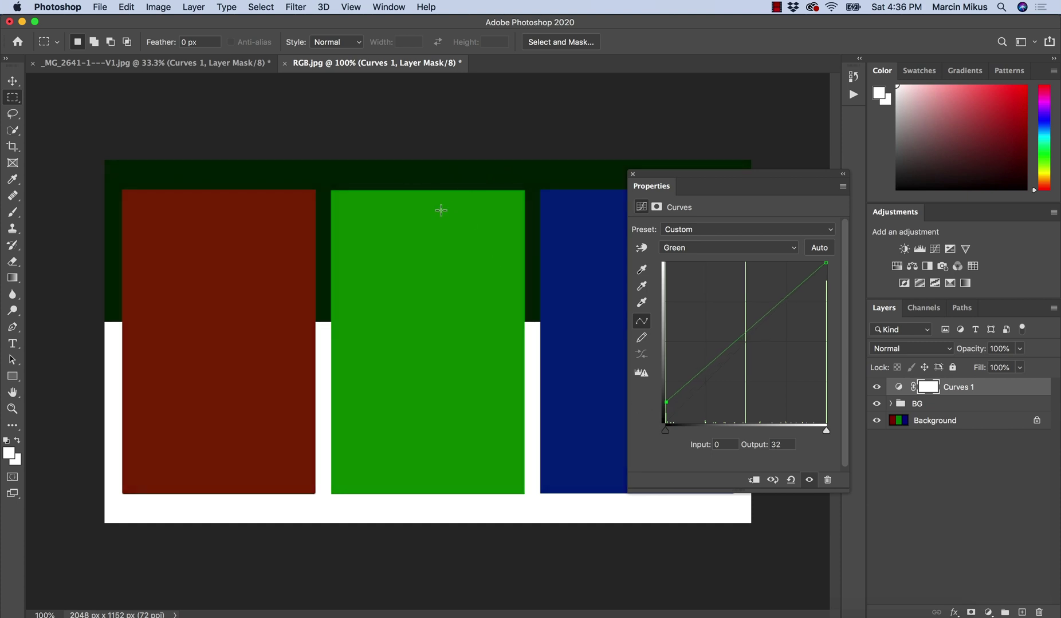
{"action": "left_click_drag", "start_coordinate": [665, 402], "coordinate": [618, 247]}
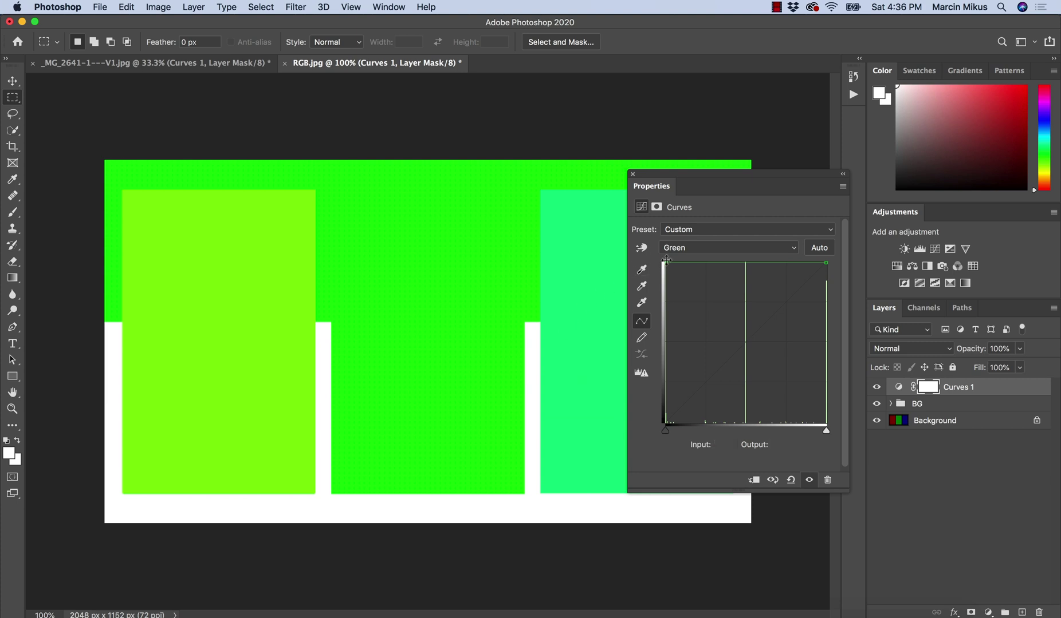
{"action": "left_click_drag", "start_coordinate": [667, 267], "coordinate": [666, 422]}
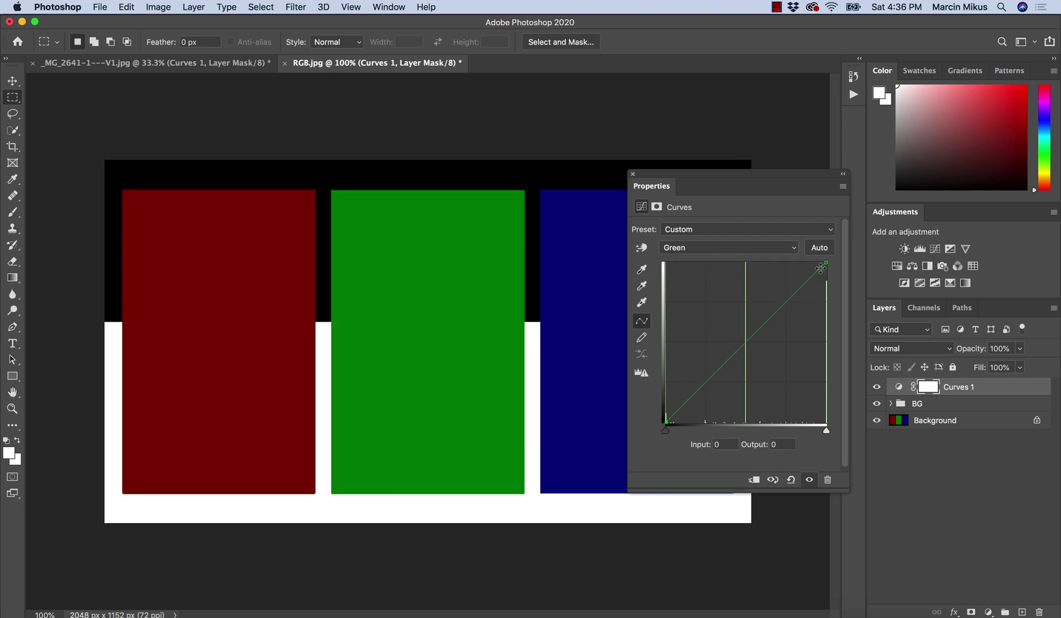
Move the Green channel curve's white point to input 4 with output 255.
{"action": "left_click_drag", "start_coordinate": [823, 263], "coordinate": [825, 136]}
{"action": "left_click_drag", "start_coordinate": [825, 264], "coordinate": [646, 218]}
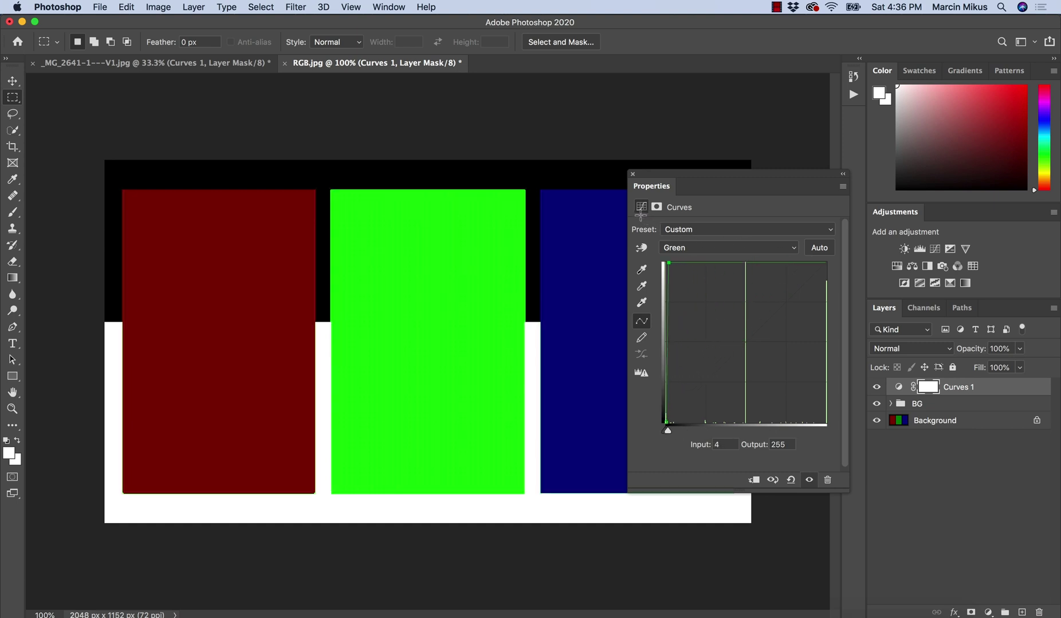
Return the Green curve's white point to input 255, lower it to output 0, and restore it to output 255.
{"action": "left_click_drag", "start_coordinate": [641, 212], "coordinate": [758, 201]}
{"action": "key", "text": "super+z"}
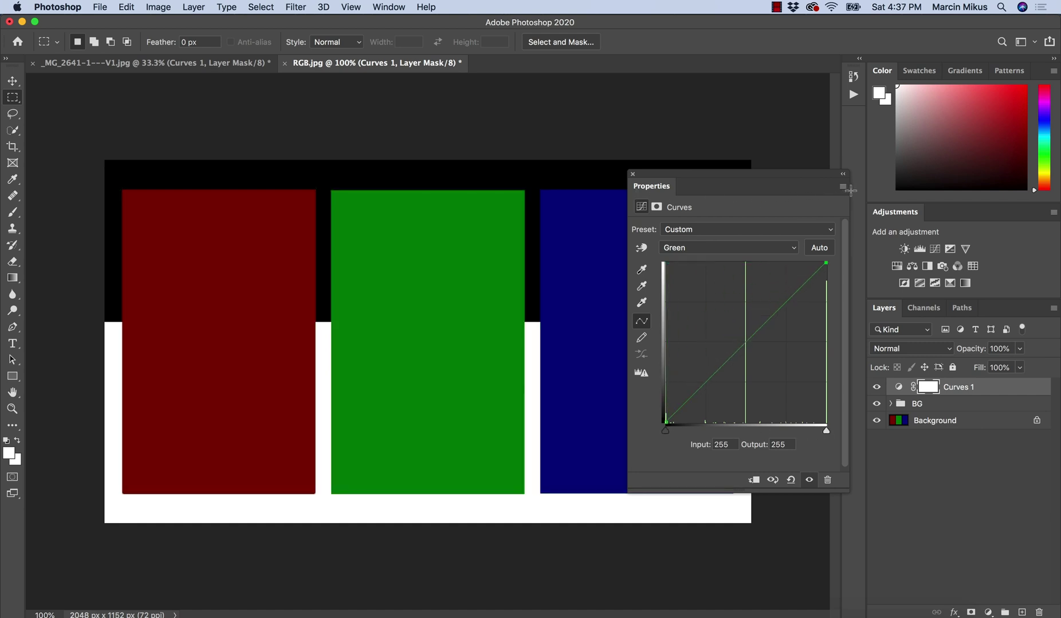
{"action": "left_click_drag", "start_coordinate": [849, 189], "coordinate": [876, 439]}
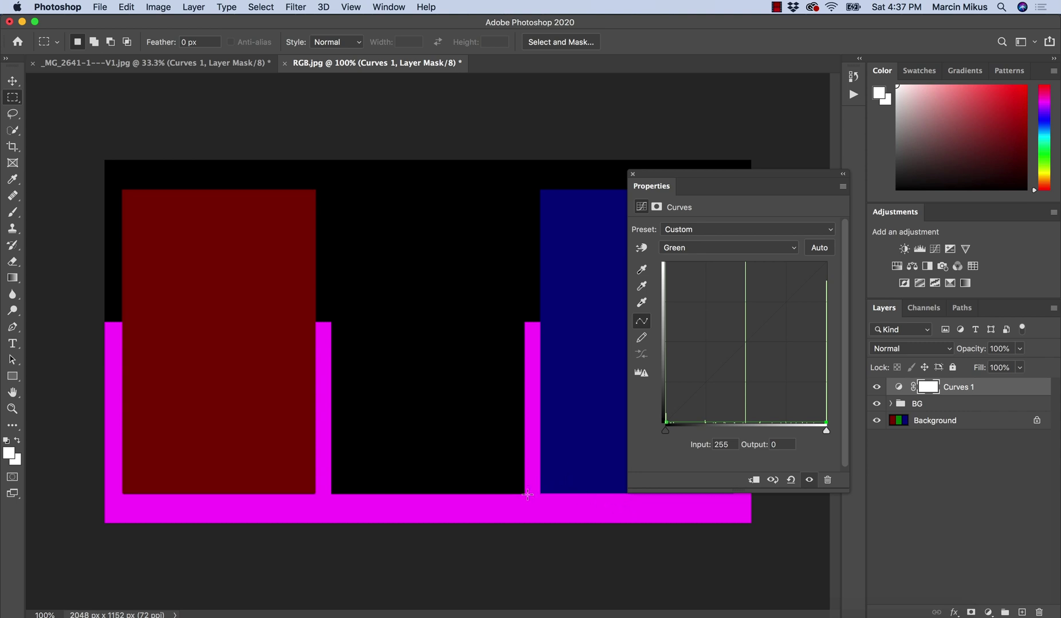
{"action": "left_click_drag", "start_coordinate": [826, 424], "coordinate": [825, 263]}
On the Blue channel curve, raise the black point to output 255 and return it to output 0.
{"action": "left_click", "coordinate": [725, 254]}
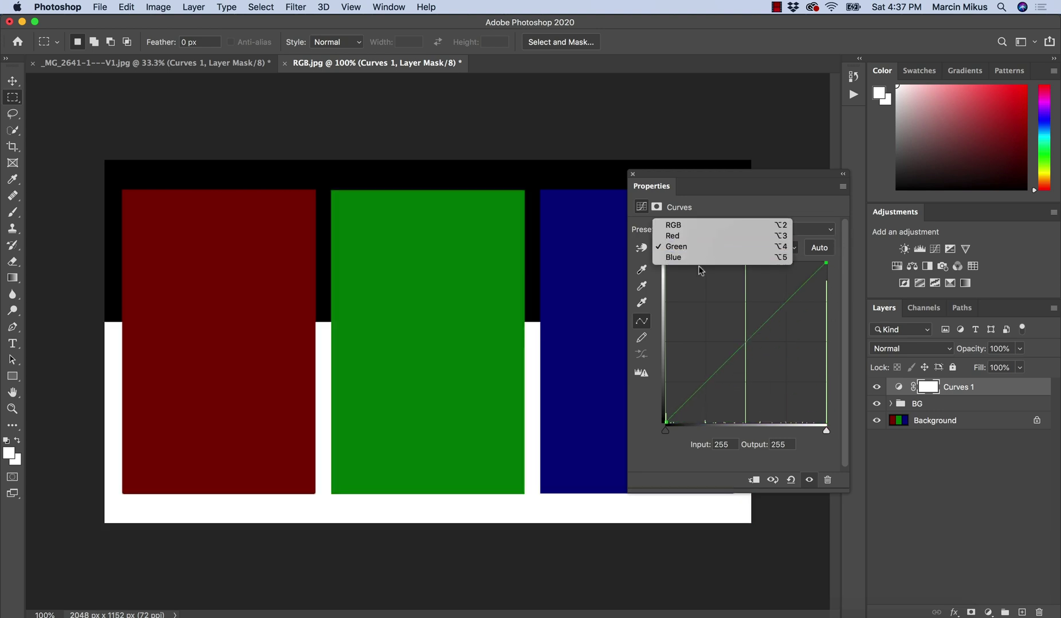
{"action": "left_click", "coordinate": [703, 259]}
{"action": "left_click_drag", "start_coordinate": [666, 419], "coordinate": [631, 442]}
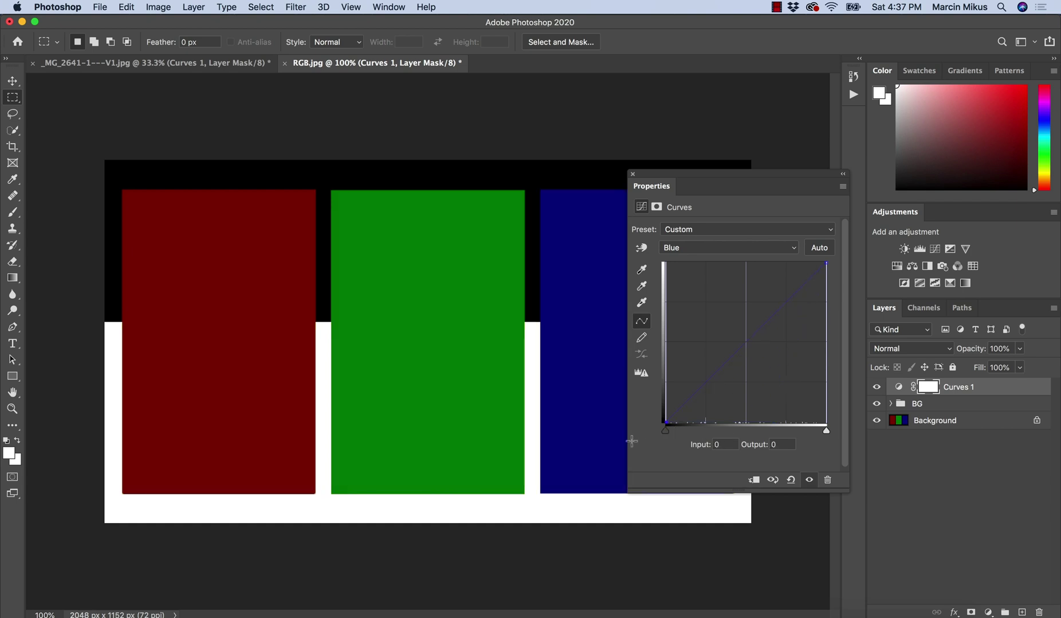
{"action": "left_click_drag", "start_coordinate": [631, 441], "coordinate": [586, 228]}
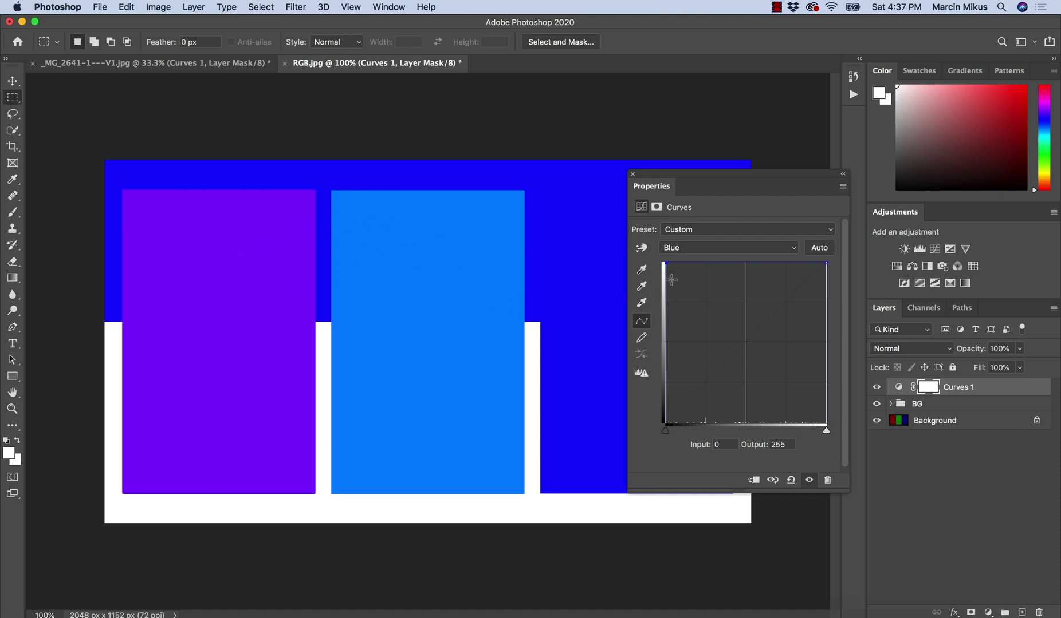
{"action": "left_click_drag", "start_coordinate": [665, 264], "coordinate": [652, 427]}
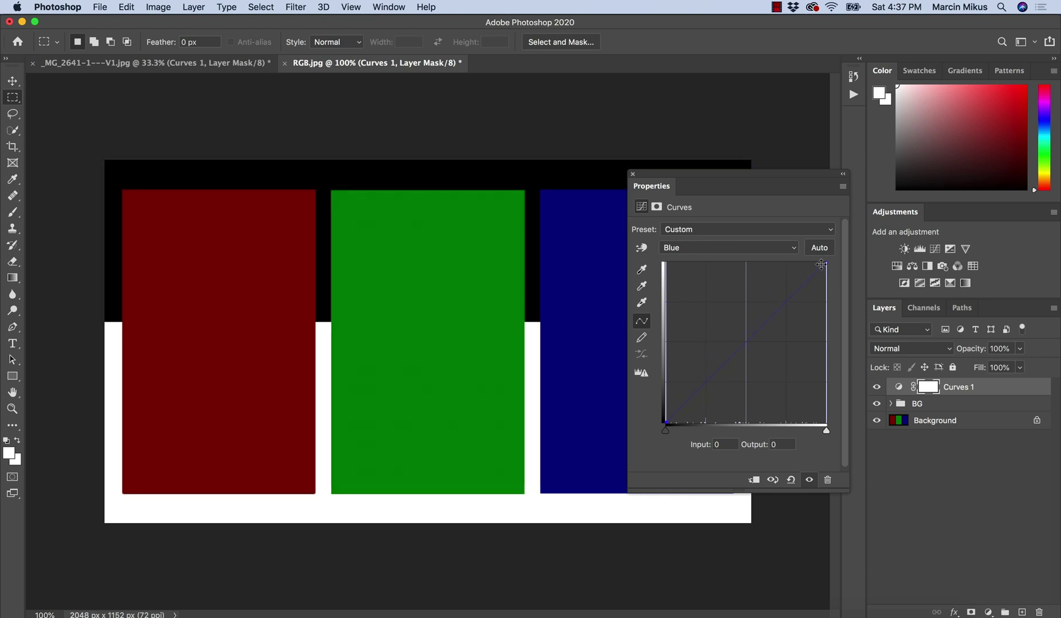
Test the Blue curve's white point at input 4 with output 255 and at input 255 with output 0, and restore it to output 255.
{"action": "left_click_drag", "start_coordinate": [826, 264], "coordinate": [666, 234]}
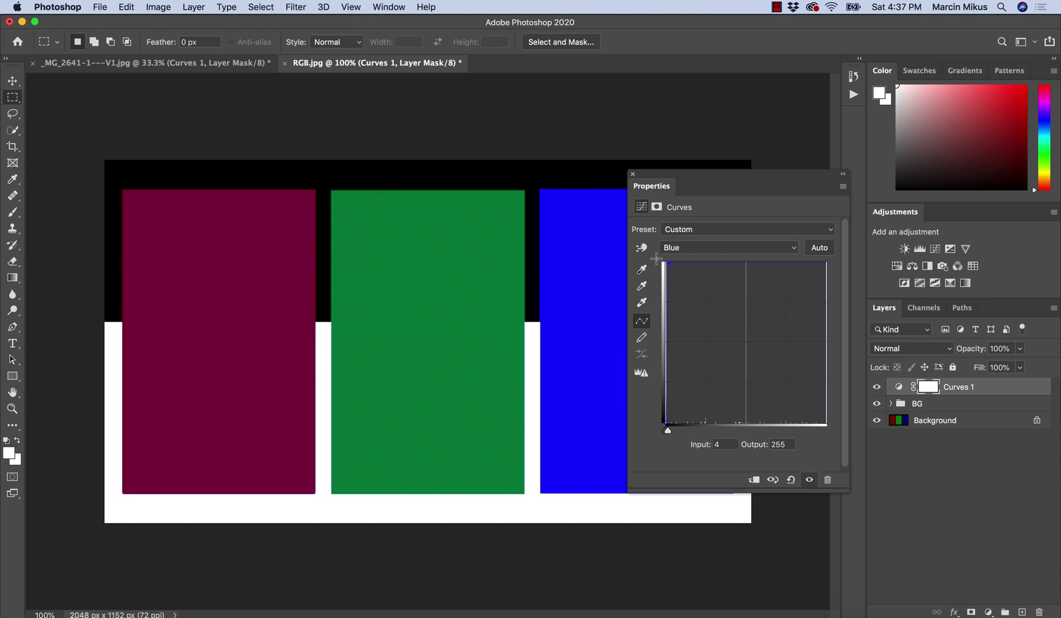
{"action": "left_click_drag", "start_coordinate": [665, 263], "coordinate": [875, 457]}
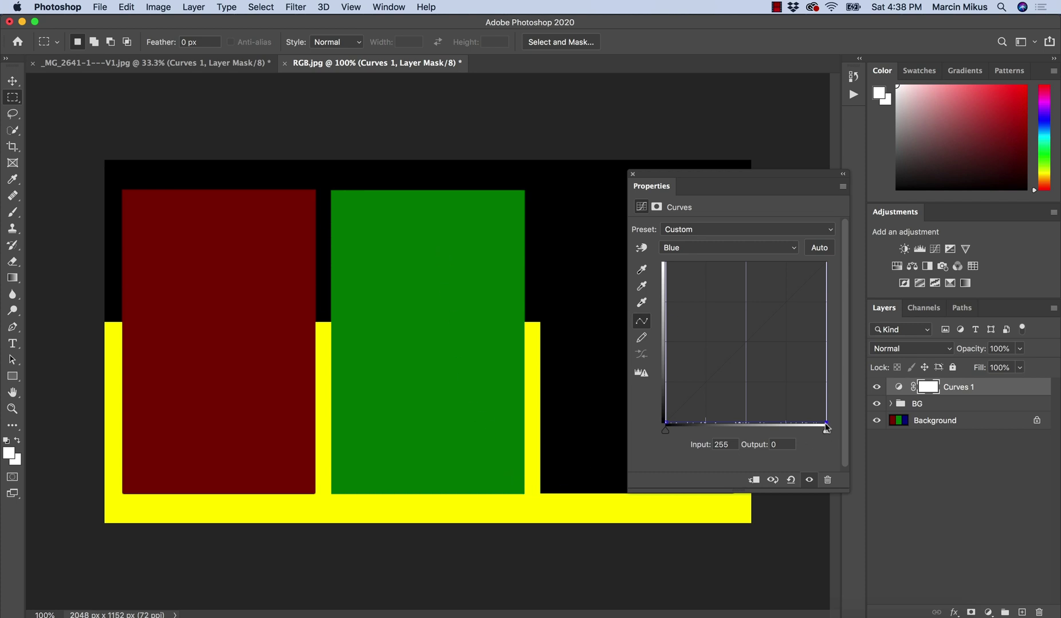
{"action": "left_click_drag", "start_coordinate": [825, 417], "coordinate": [829, 243]}
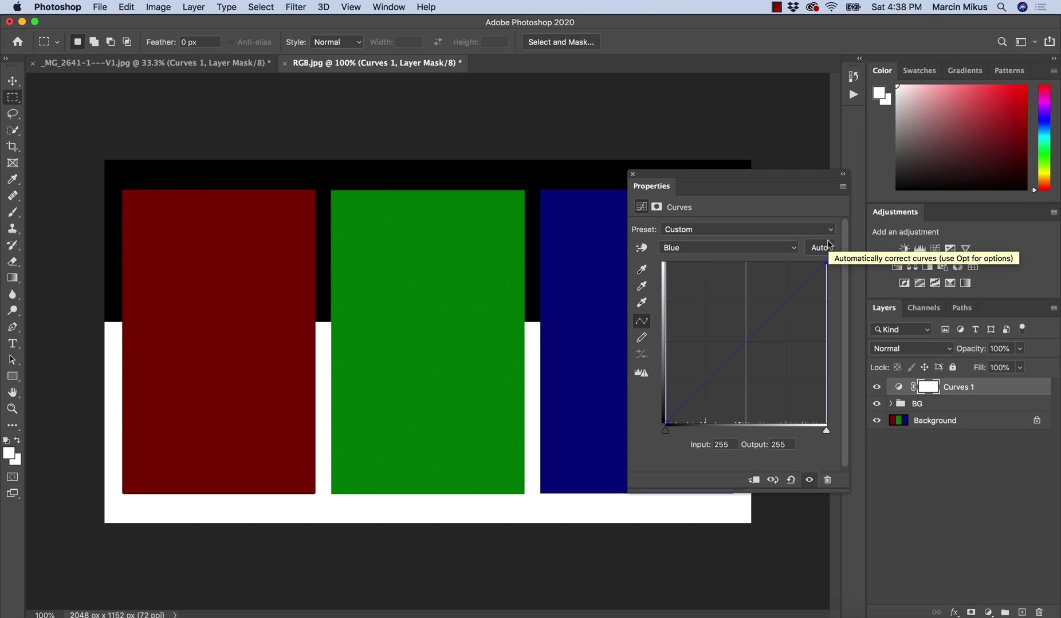
Switch to the _MG_2641-1---V1.jpg photo and reopen the settings of its Curves 1 adjustment layer.
{"action": "left_click", "coordinate": [144, 65]}
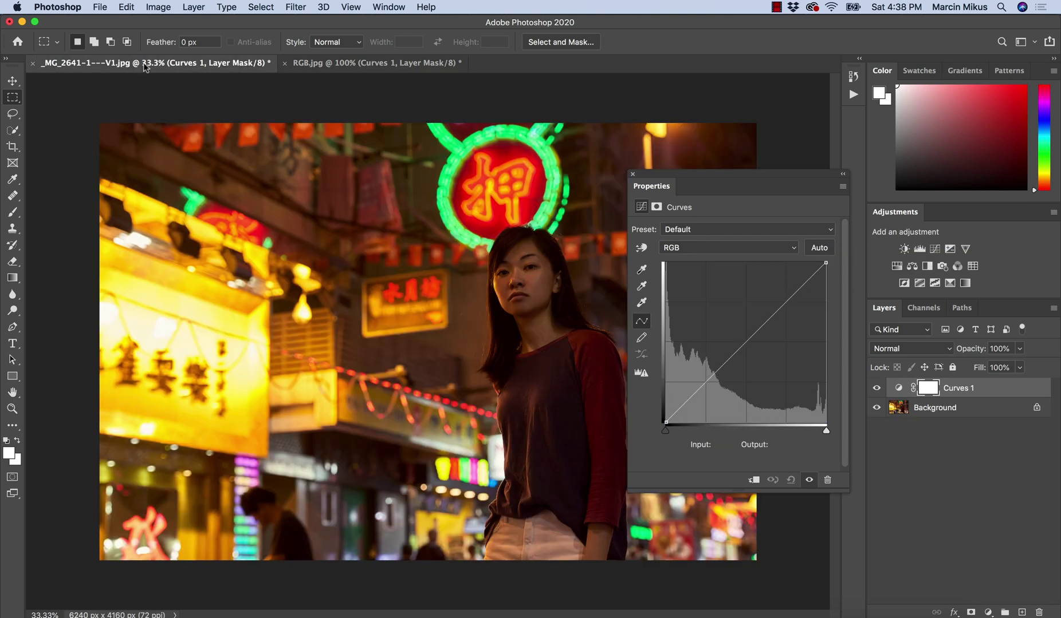
{"action": "left_click", "coordinate": [632, 173]}
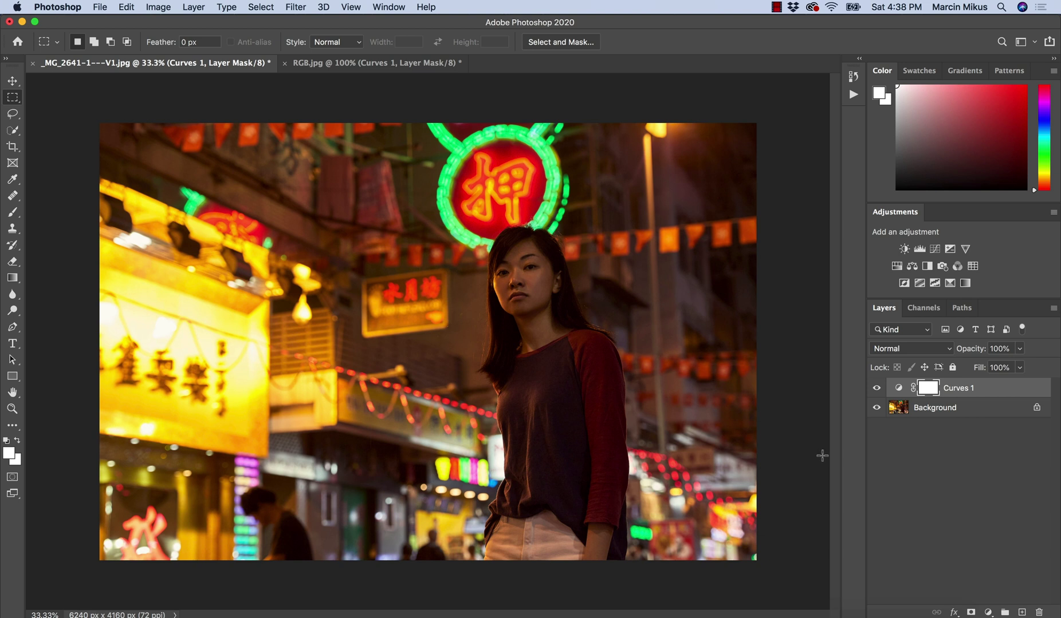
{"action": "left_click", "coordinate": [898, 389]}
{"action": "double_click", "coordinate": [897, 390]}
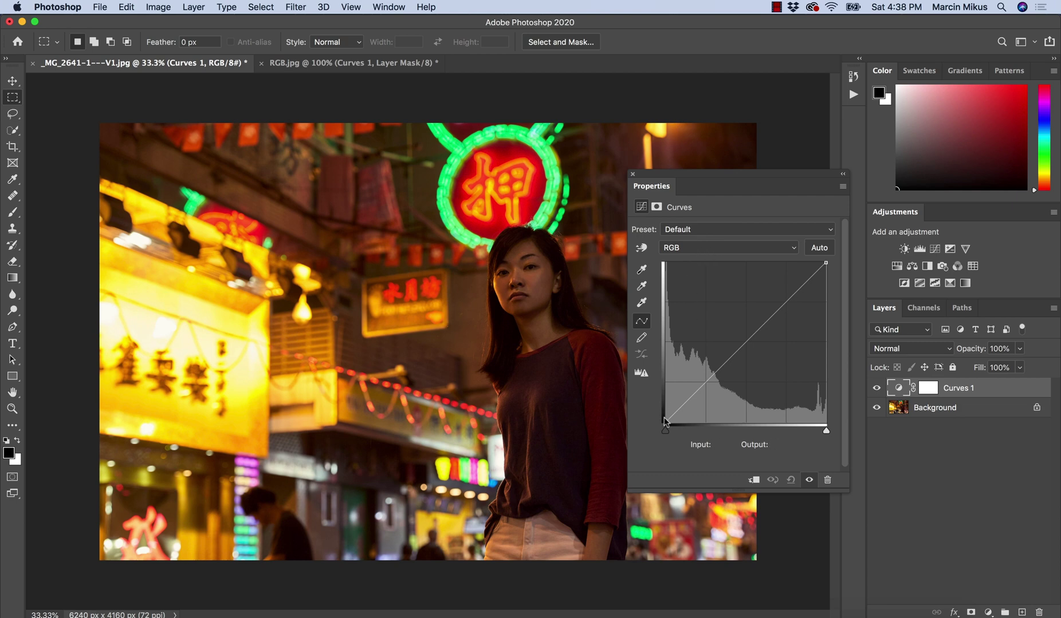
On the photo's RGB curve, move the black point to input 251 with output 0 and return it to input 0.
{"action": "left_click_drag", "start_coordinate": [665, 421], "coordinate": [638, 437]}
{"action": "mouse_move", "coordinate": [826, 263]}
{"action": "left_mouse_down"}
{"action": "mouse_move", "coordinate": [827, 330]}
{"action": "mouse_move", "coordinate": [825, 270]}
{"action": "mouse_move", "coordinate": [754, 249]}
{"action": "mouse_move", "coordinate": [829, 260]}
{"action": "mouse_move", "coordinate": [829, 435]}
{"action": "mouse_move", "coordinate": [827, 263]}
{"action": "mouse_move", "coordinate": [672, 262]}
{"action": "mouse_move", "coordinate": [649, 221]}
{"action": "mouse_move", "coordinate": [826, 263]}
{"action": "left_mouse_up"}
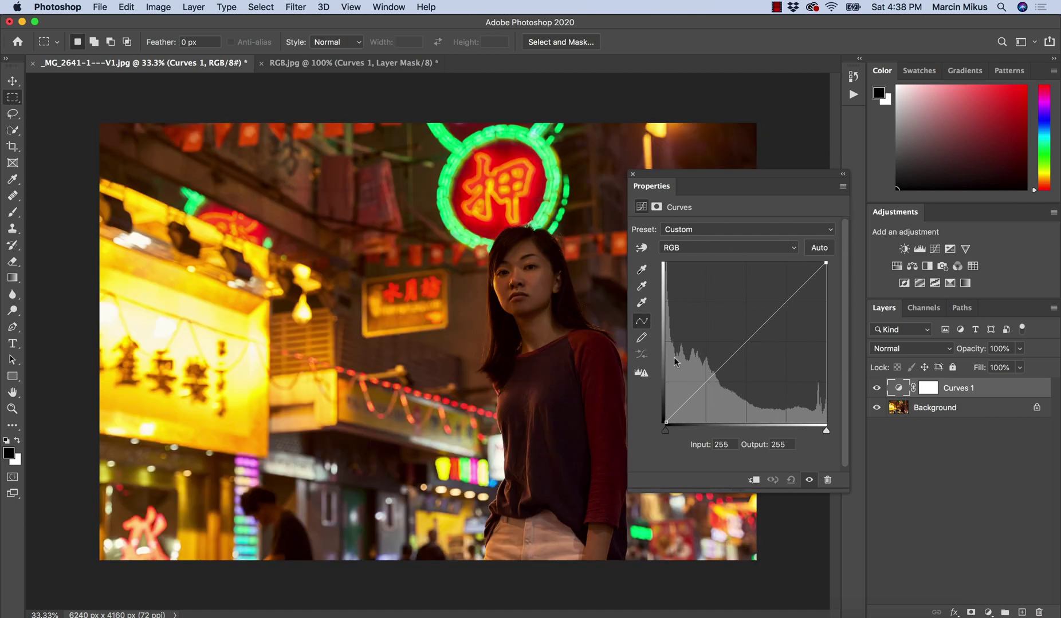
{"action": "left_click_drag", "start_coordinate": [667, 424], "coordinate": [822, 451]}
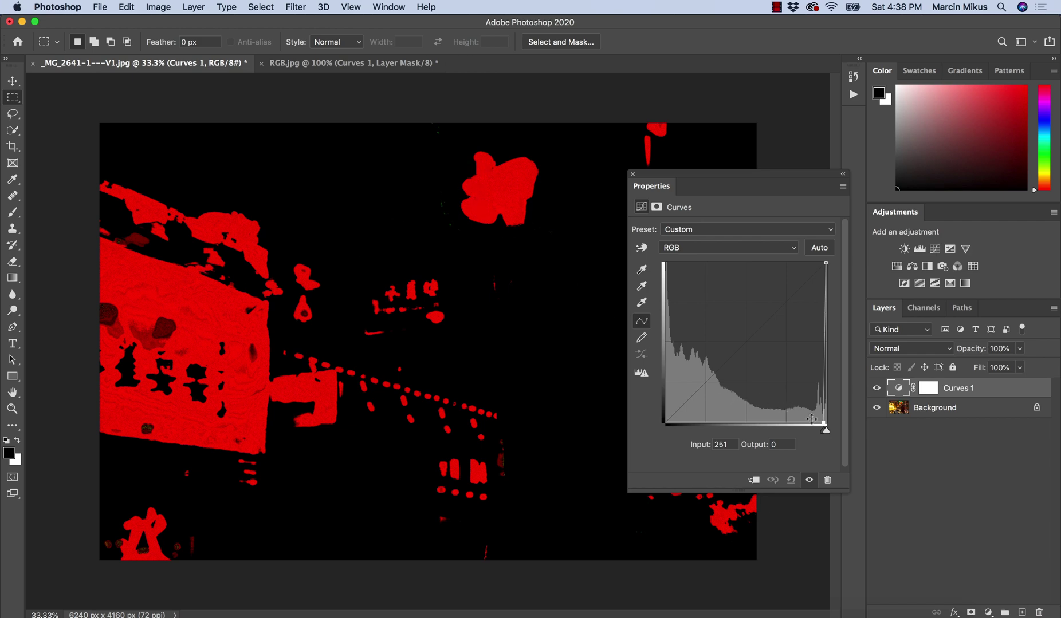
{"action": "left_click_drag", "start_coordinate": [825, 430], "coordinate": [666, 431]}
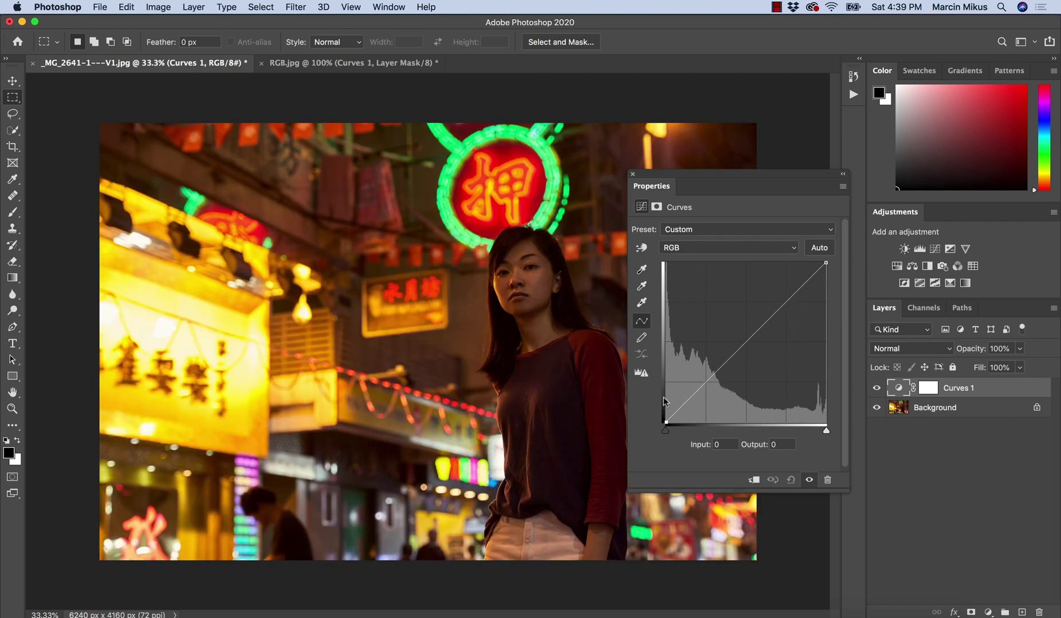
On the photo's Red curve, test the black point at input 123 and the white point at output 0, restoring each endpoint.
{"action": "left_click", "coordinate": [684, 252]}
{"action": "left_click", "coordinate": [684, 257]}
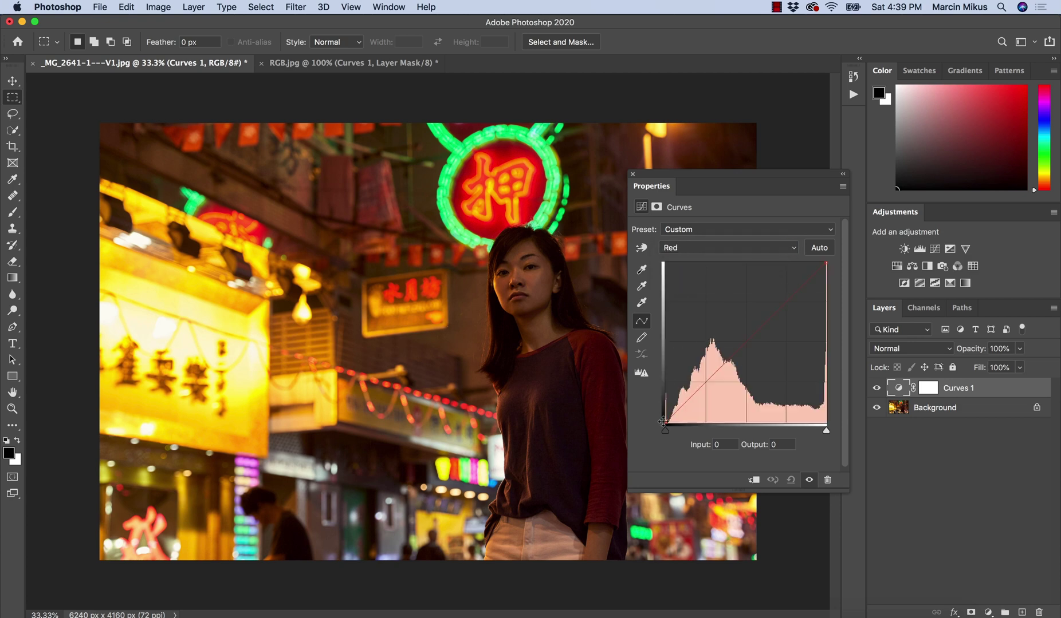
{"action": "left_click_drag", "start_coordinate": [665, 430], "coordinate": [745, 437]}
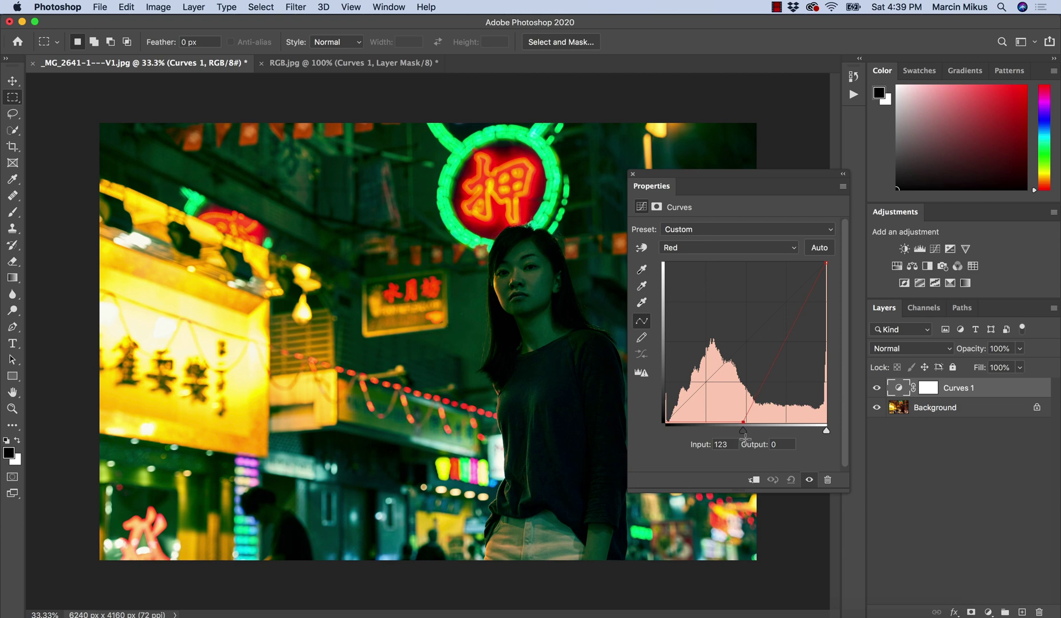
{"action": "left_click_drag", "start_coordinate": [745, 435], "coordinate": [658, 436]}
{"action": "left_click_drag", "start_coordinate": [826, 263], "coordinate": [838, 425]}
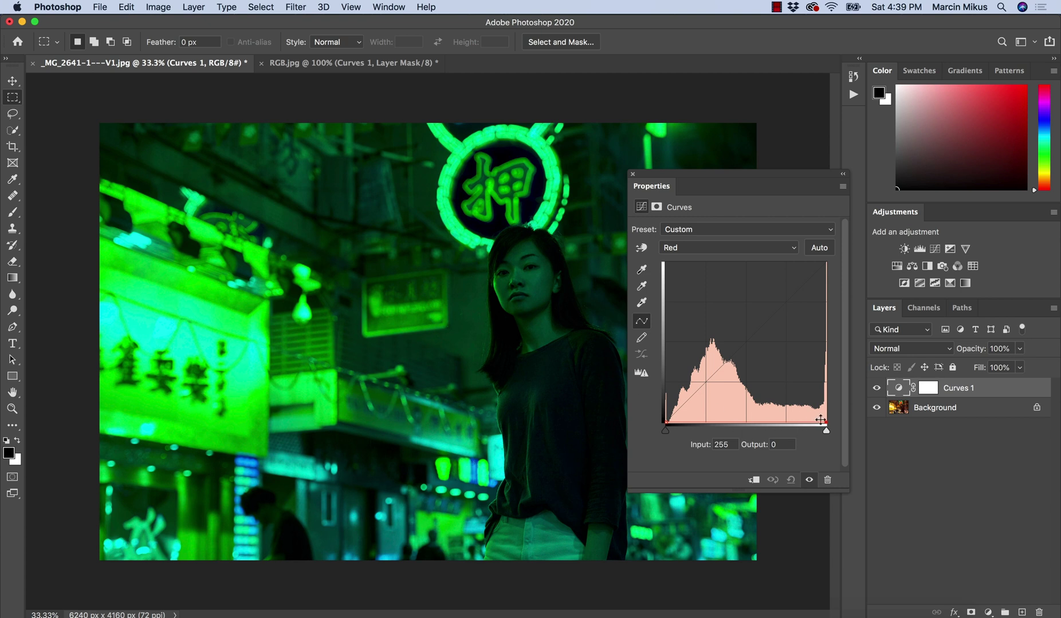
{"action": "left_click_drag", "start_coordinate": [820, 420], "coordinate": [827, 263]}
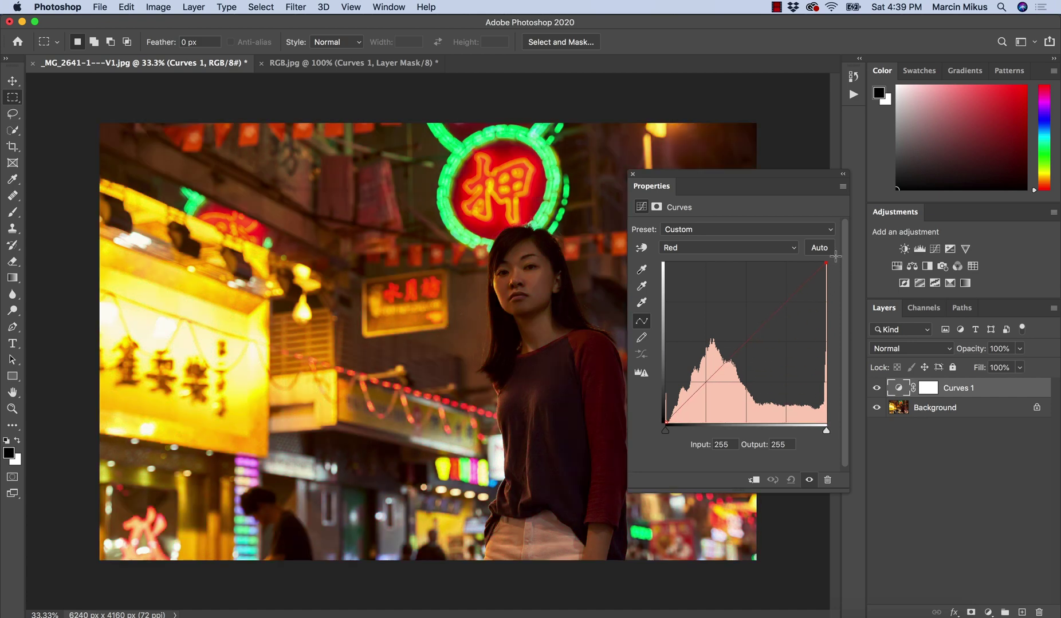
On the photo's Green curve, lower the white point to output 0 and restore it to output 255.
{"action": "left_click", "coordinate": [716, 252]}
{"action": "left_click", "coordinate": [703, 261]}
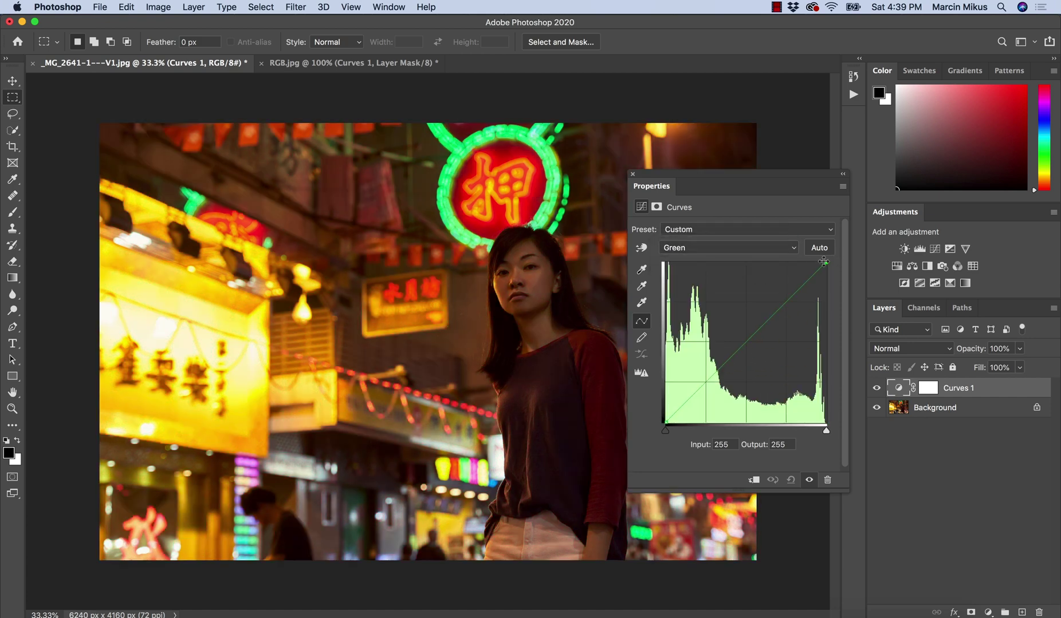
{"action": "left_click_drag", "start_coordinate": [823, 262], "coordinate": [825, 423]}
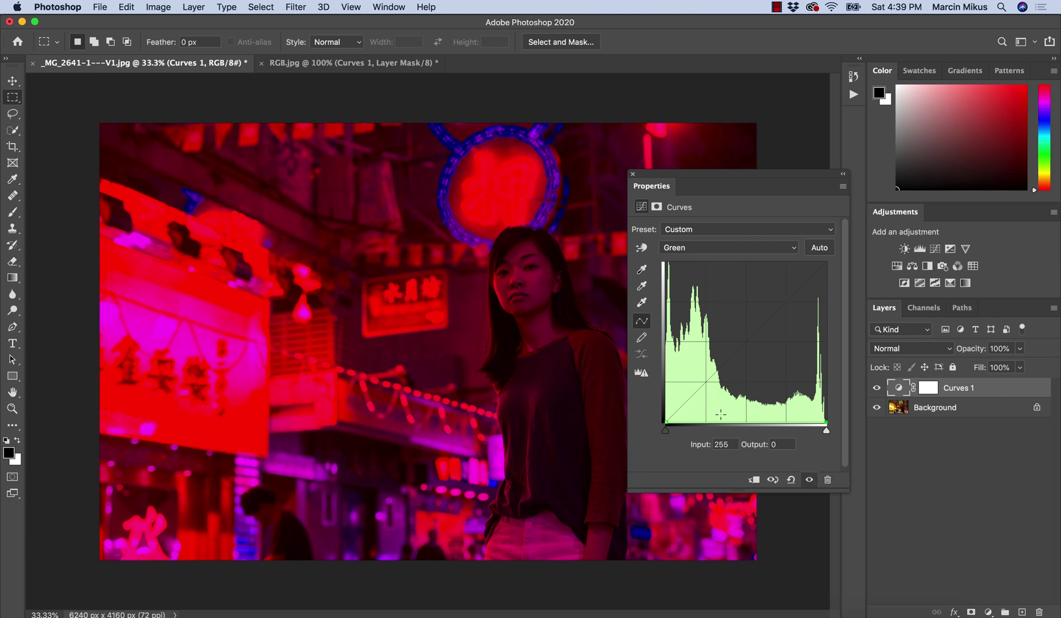
{"action": "left_click_drag", "start_coordinate": [826, 423], "coordinate": [825, 264]}
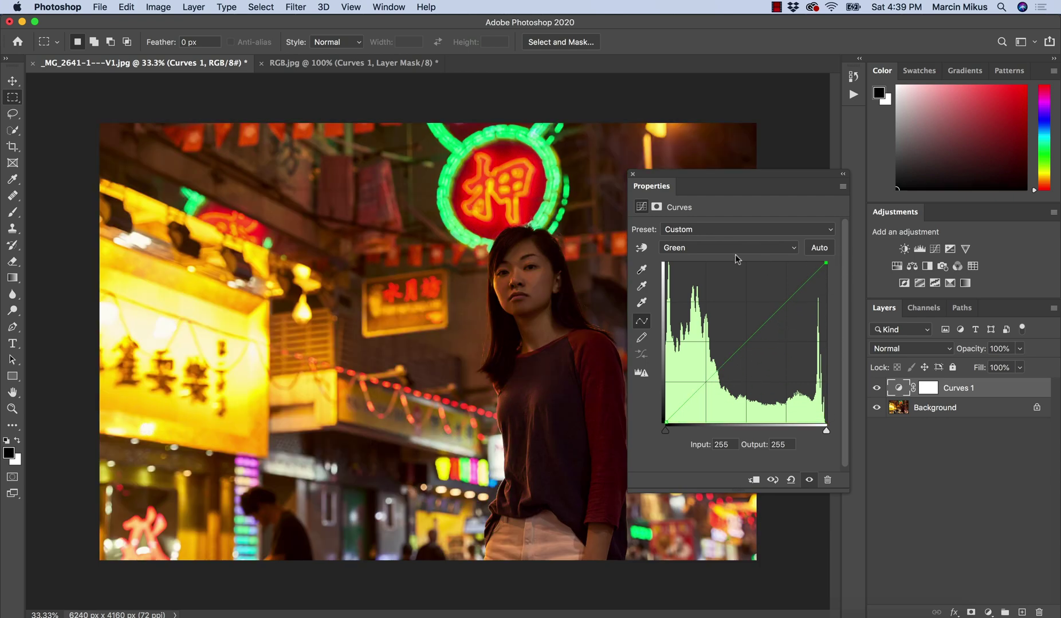
On the photo's Blue curve, lower the white point to output 0 and restore it to output 255.
{"action": "left_click", "coordinate": [736, 249]}
{"action": "left_click", "coordinate": [716, 258]}
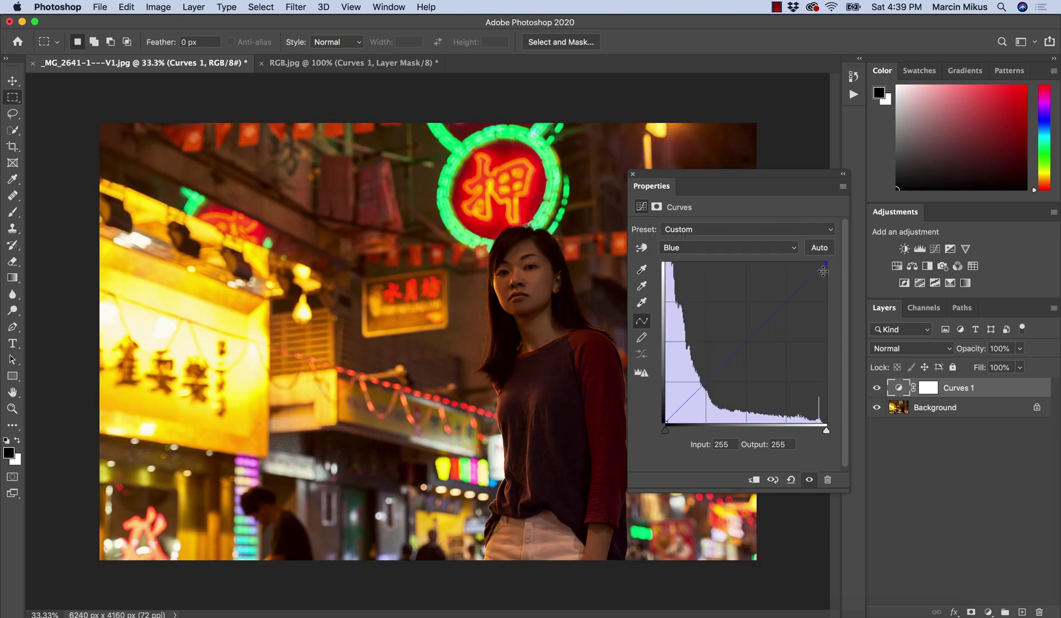
{"action": "left_click_drag", "start_coordinate": [826, 263], "coordinate": [848, 492]}
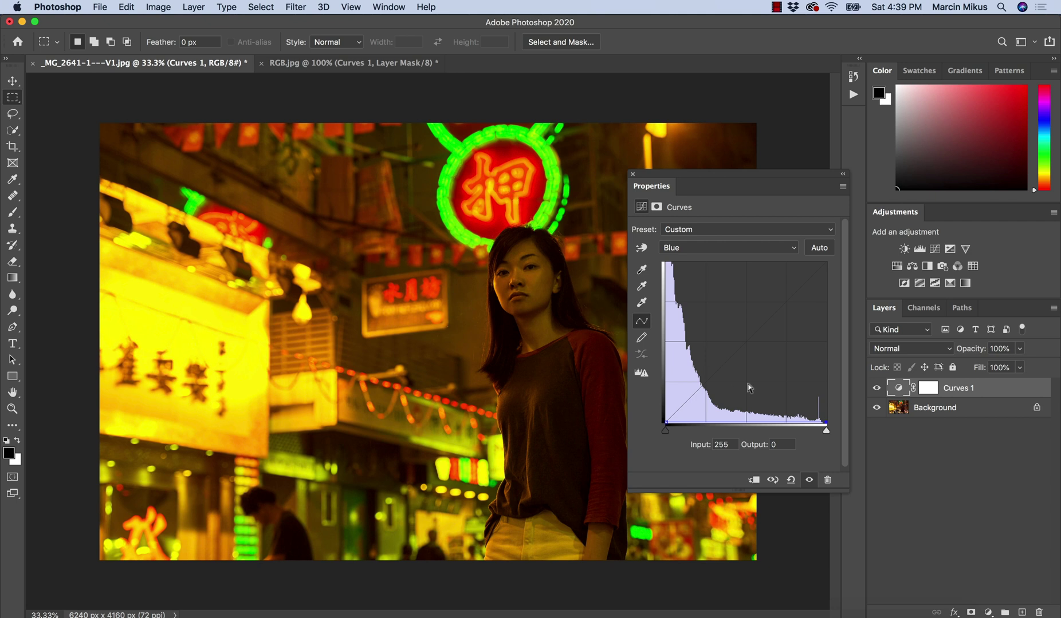
{"action": "left_click_drag", "start_coordinate": [826, 422], "coordinate": [839, 244]}
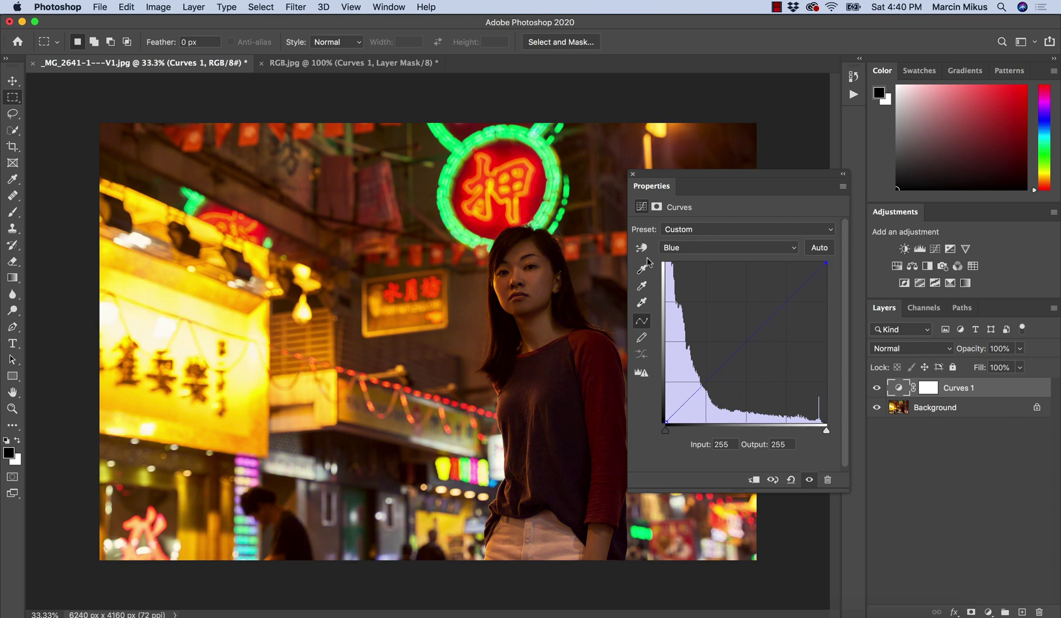
On the Red curve, lower the white point's output slightly and place a highlight point at input 196, output 184.
{"action": "left_click", "coordinate": [690, 250]}
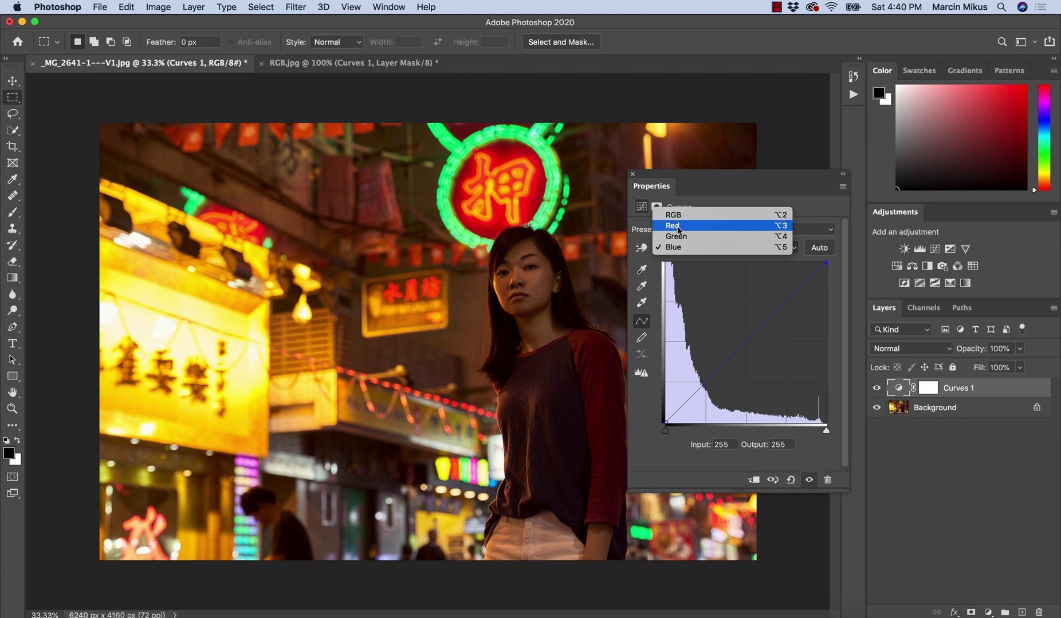
{"action": "left_click", "coordinate": [679, 226]}
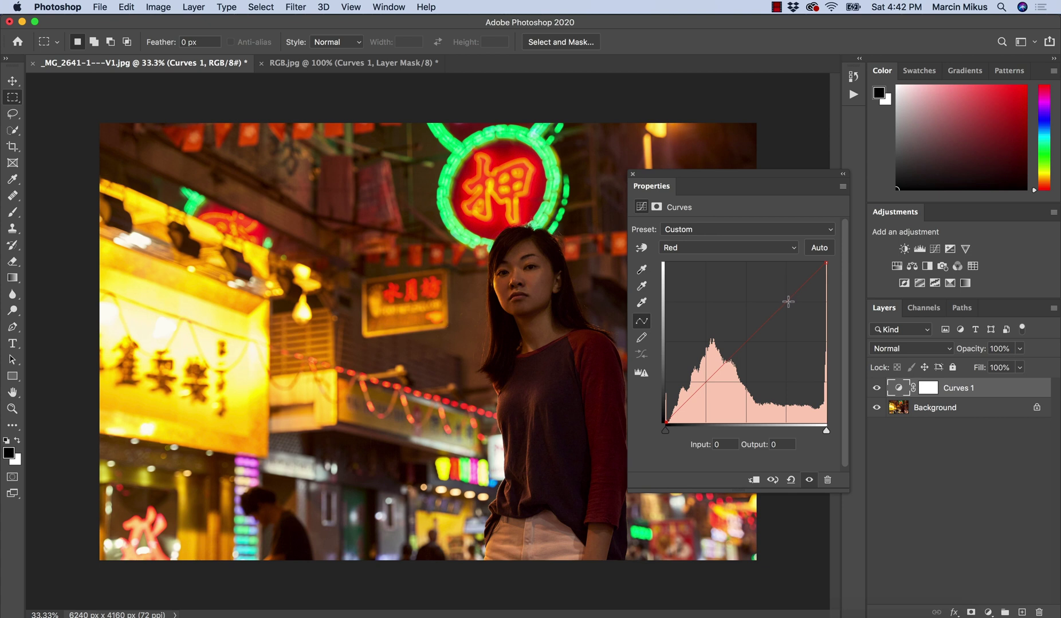
{"action": "left_click", "coordinate": [786, 301]}
{"action": "left_click_drag", "start_coordinate": [823, 267], "coordinate": [790, 307]}
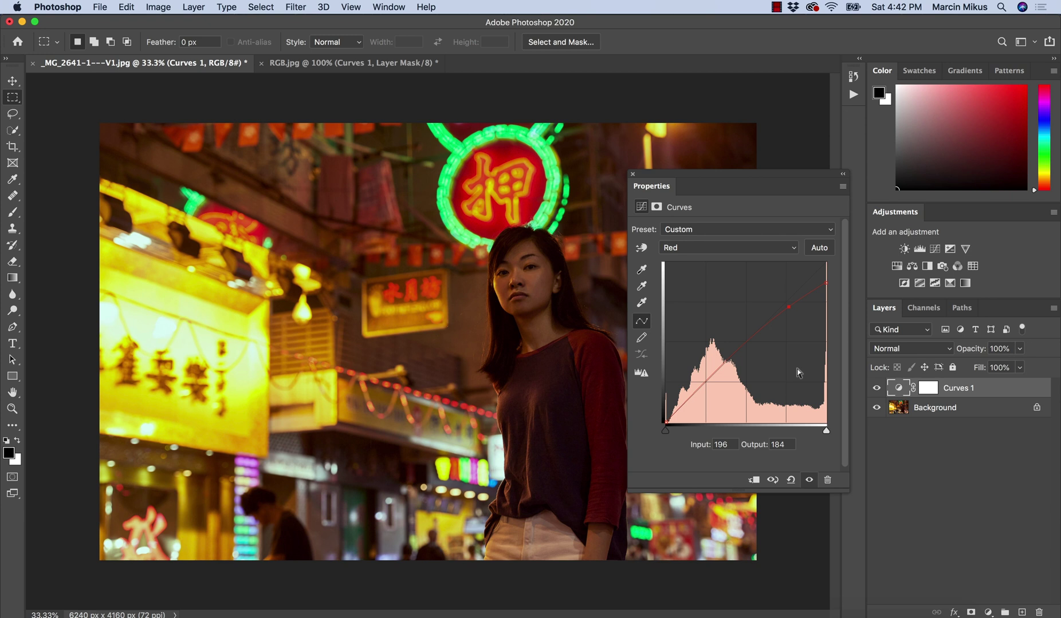
Boost the highlights on the Blue curve by reducing the white point's input slightly and adding an upper point, and close the curve settings.
{"action": "left_click", "coordinate": [696, 248]}
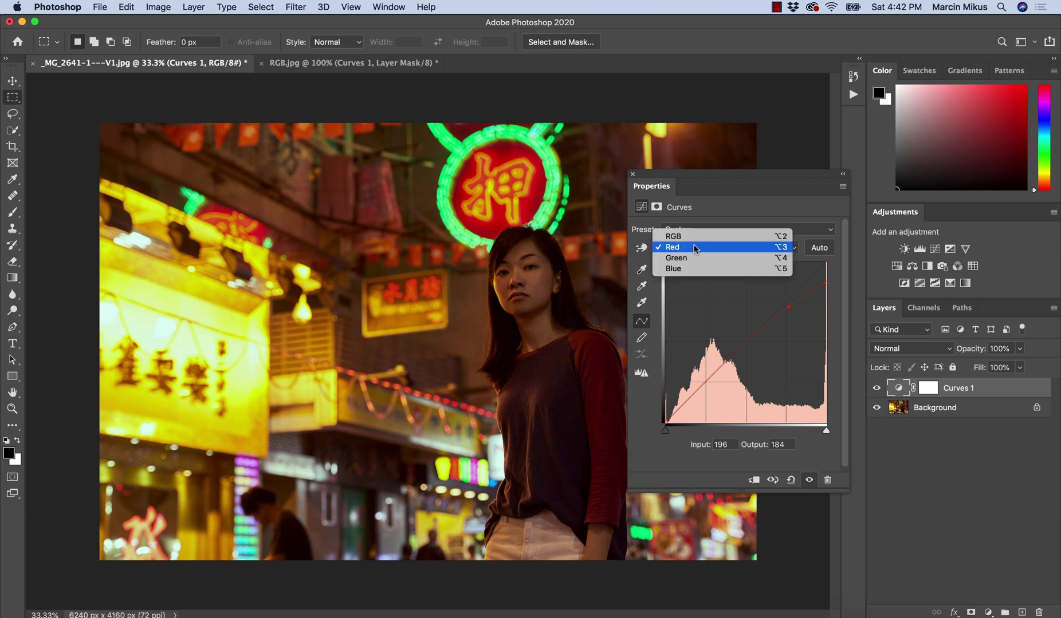
{"action": "left_click", "coordinate": [694, 268]}
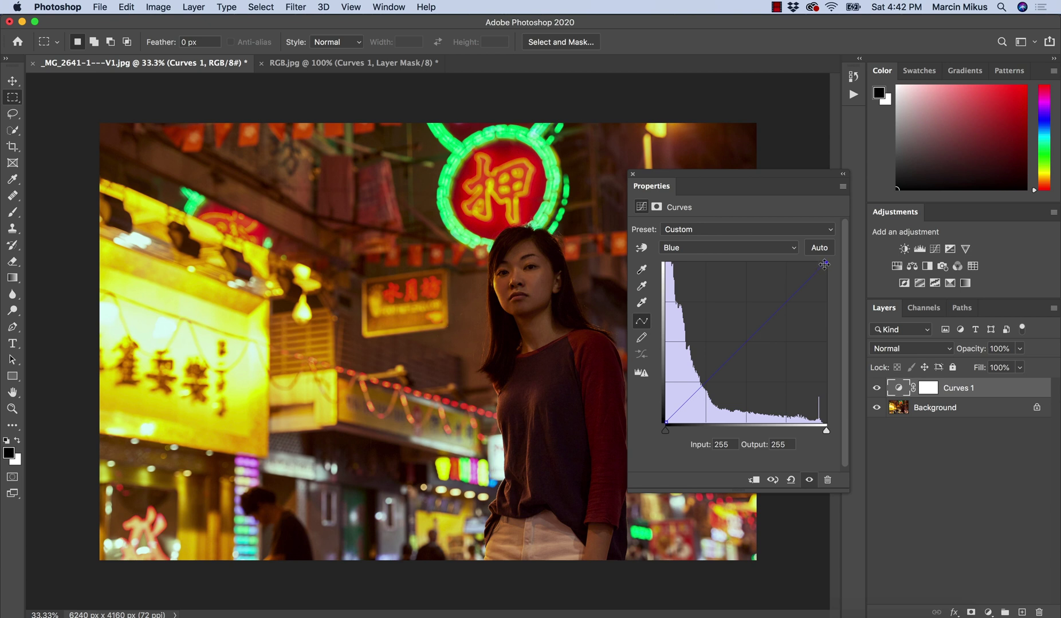
{"action": "left_click_drag", "start_coordinate": [824, 265], "coordinate": [808, 262]}
{"action": "left_click", "coordinate": [784, 298]}
{"action": "left_click_drag", "start_coordinate": [784, 299], "coordinate": [775, 304]}
{"action": "left_click", "coordinate": [632, 174]}
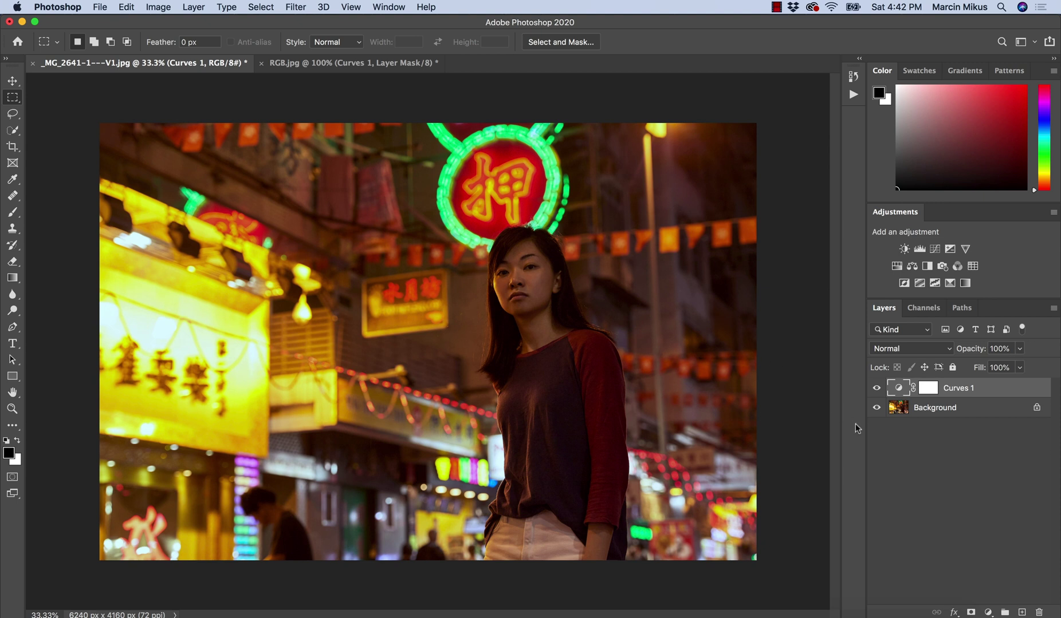
Toggle the Curves 1 layer's visibility to compare the photo before and after the adjustment, leaving the layer visible.
{"action": "left_click", "coordinate": [877, 388]}
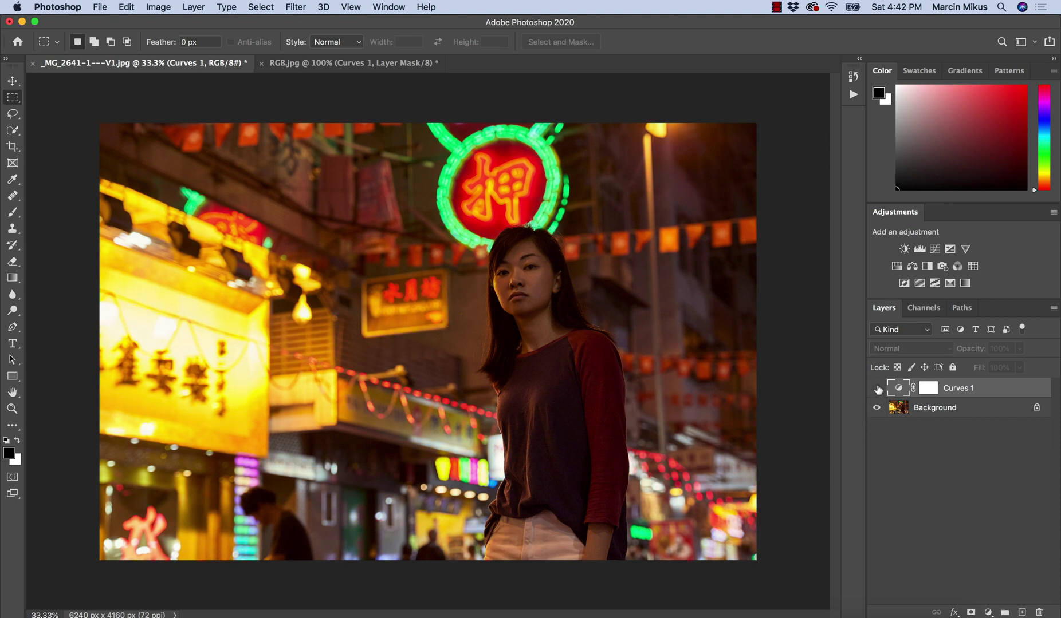
{"action": "left_click", "coordinate": [876, 388]}
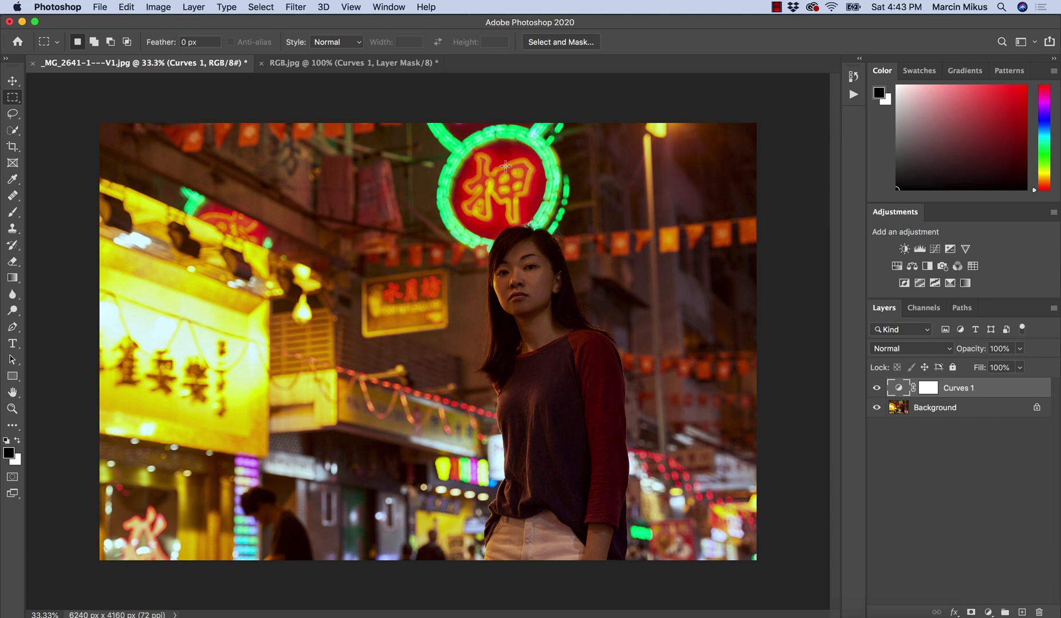
{"action": "left_click", "coordinate": [877, 389]}
{"action": "left_click", "coordinate": [877, 390]}
{"action": "left_click", "coordinate": [877, 388]}
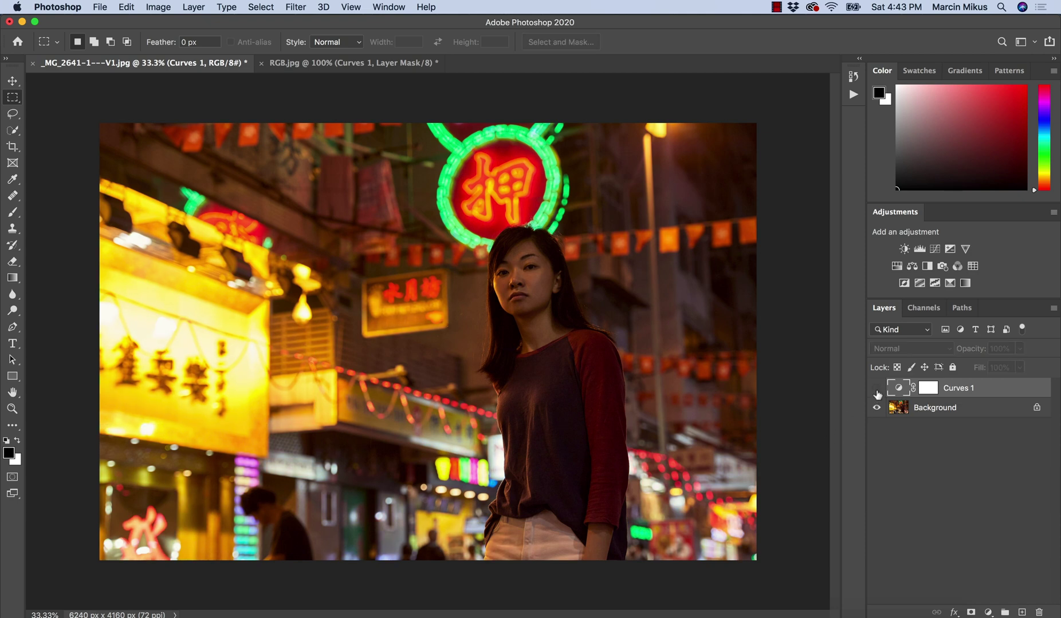
{"action": "left_click", "coordinate": [876, 388]}
Shape the Curves 1 layer's Green curve into an S with points at input 61, output 50 and input 192, output 205.
{"action": "double_click", "coordinate": [892, 390]}
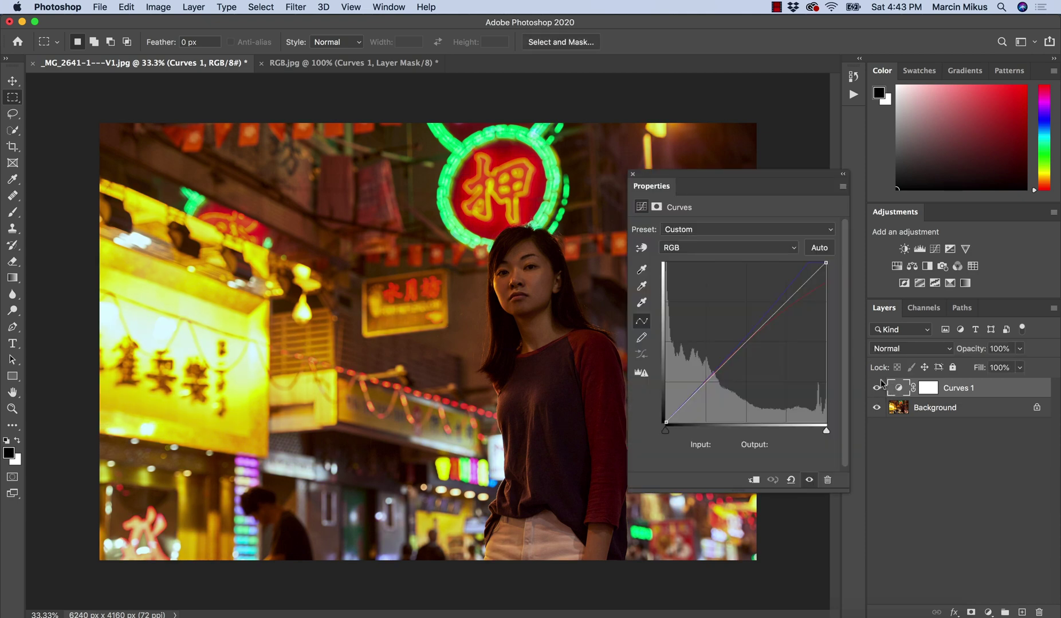
{"action": "left_click", "coordinate": [684, 247]}
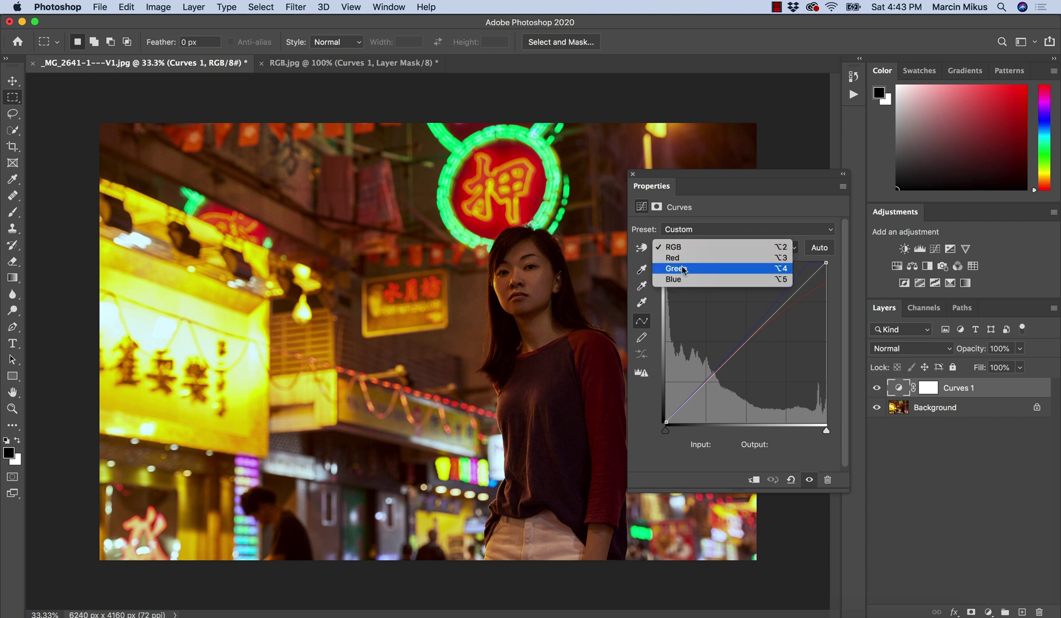
{"action": "left_click", "coordinate": [684, 270]}
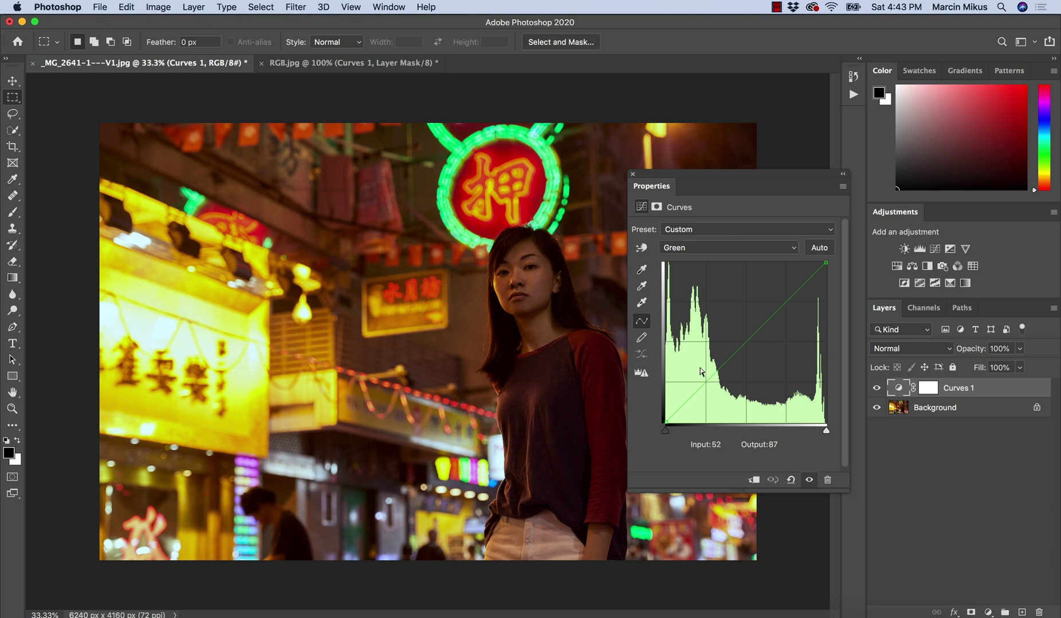
{"action": "left_click_drag", "start_coordinate": [700, 381], "coordinate": [705, 390]}
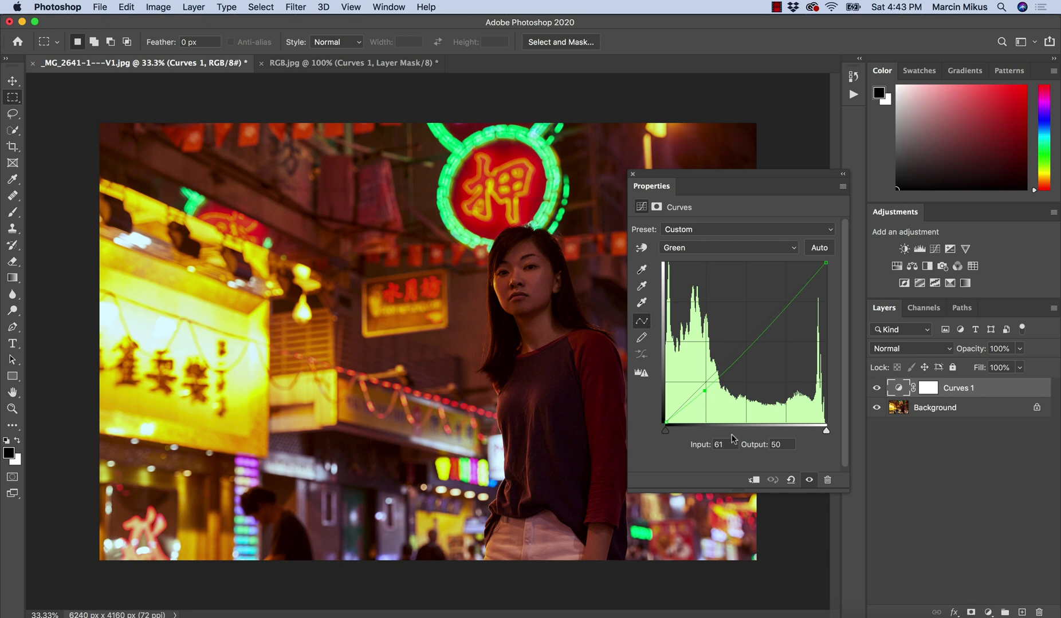
{"action": "left_click", "coordinate": [788, 306]}
{"action": "left_click_drag", "start_coordinate": [787, 307], "coordinate": [786, 294]}
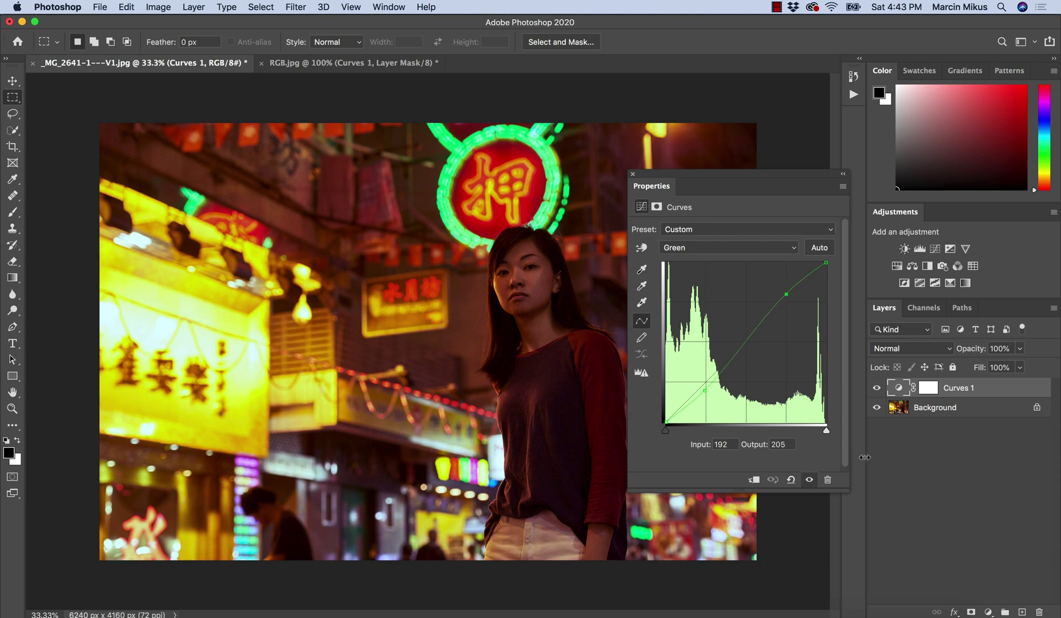
Compare the photo with and without the Curves 1 layer, and close the curve settings.
{"action": "left_click", "coordinate": [877, 388]}
{"action": "left_click", "coordinate": [876, 388]}
{"action": "left_click", "coordinate": [632, 176]}
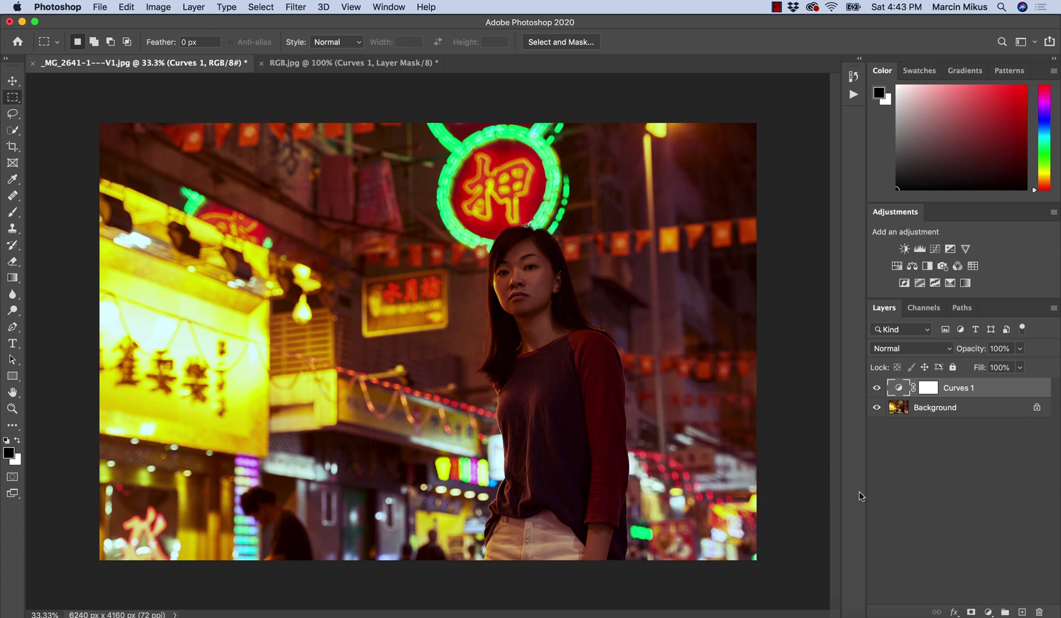